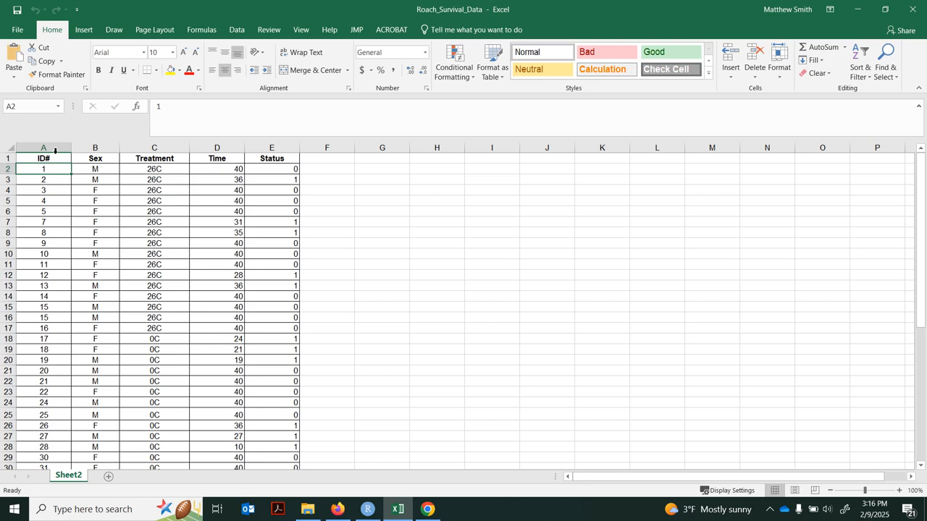
Step: Examine the ID#, Sex, Treatment, Time and Status columns and sample Time and Status entries in the roach survival data
{"action": "left_click", "coordinate": [55, 148]}
{"action": "left_click", "coordinate": [90, 147]}
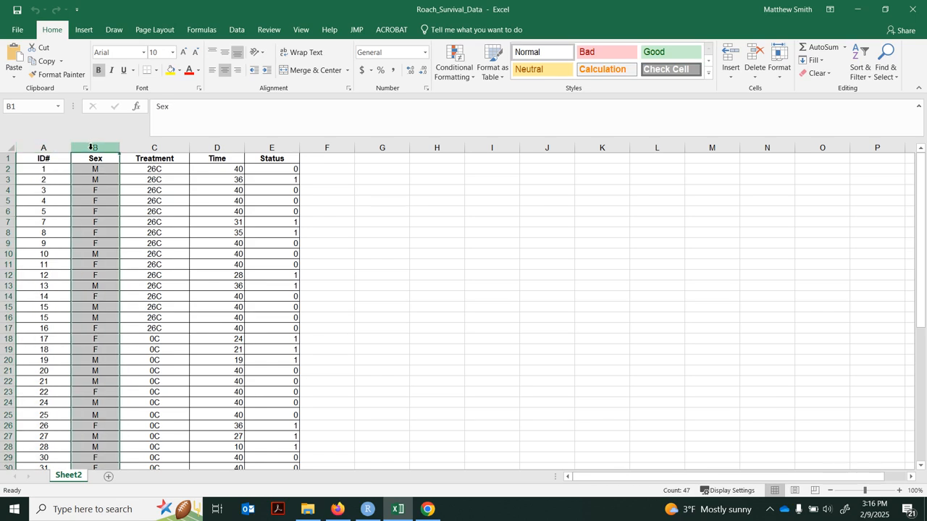
{"action": "left_click", "coordinate": [159, 147]}
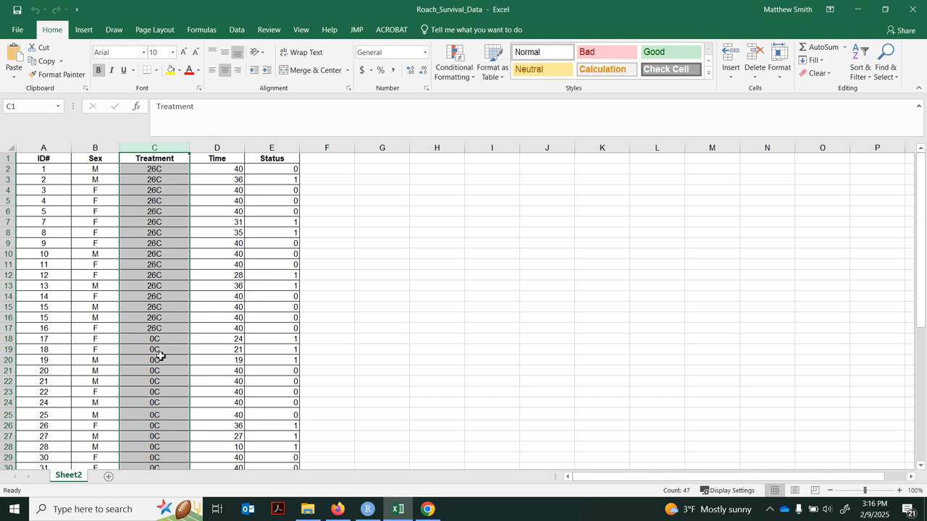
{"action": "left_click", "coordinate": [232, 147]}
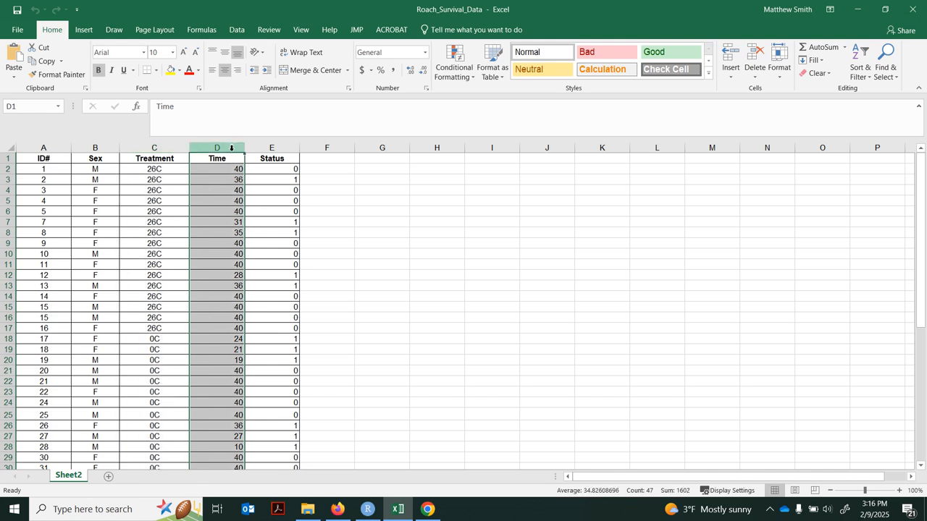
{"action": "left_click", "coordinate": [285, 148]}
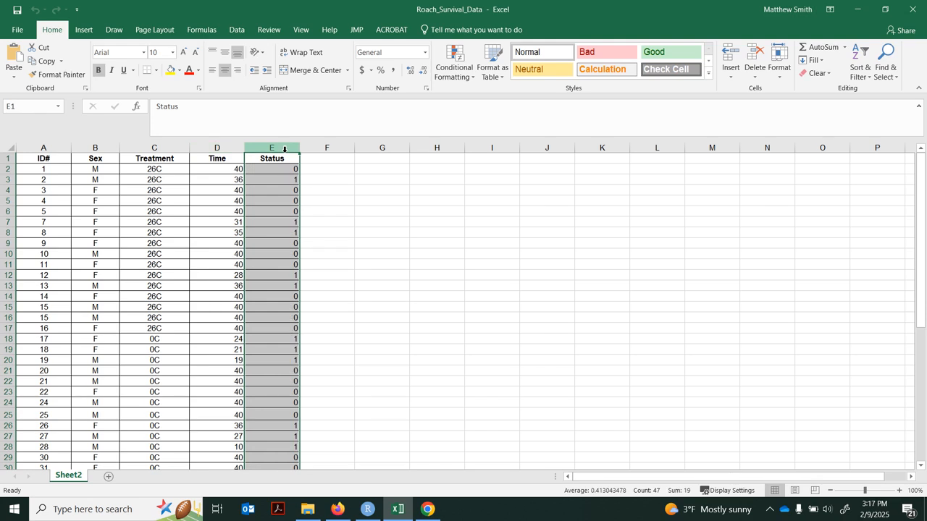
{"action": "left_click", "coordinate": [277, 172]}
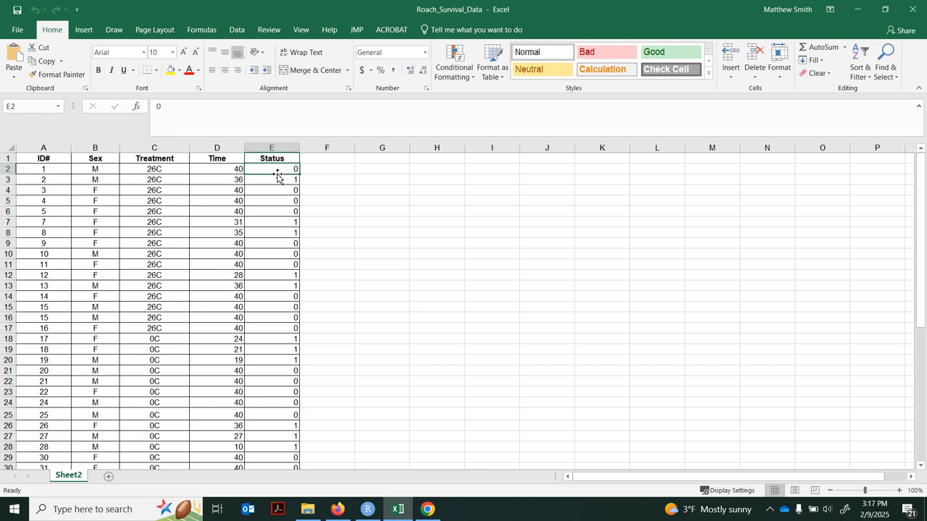
{"action": "left_click", "coordinate": [276, 182]}
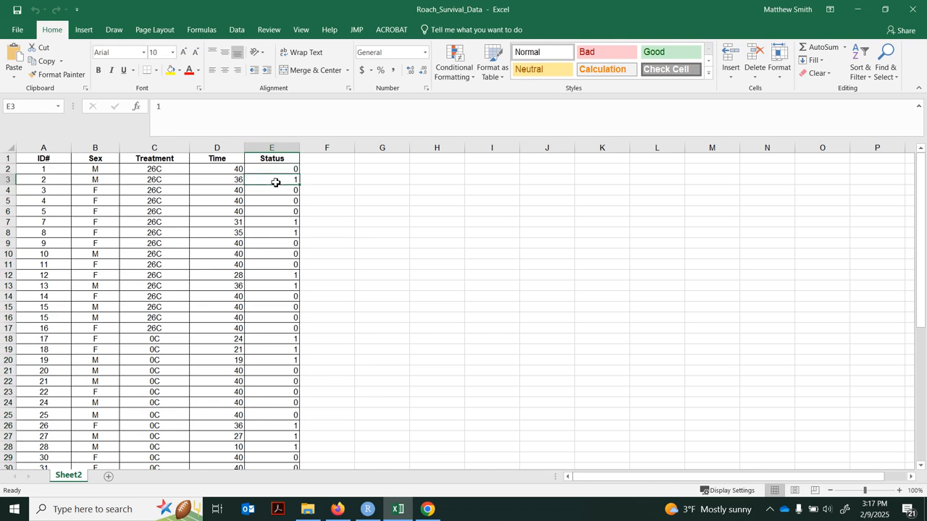
{"action": "left_click", "coordinate": [237, 194]}
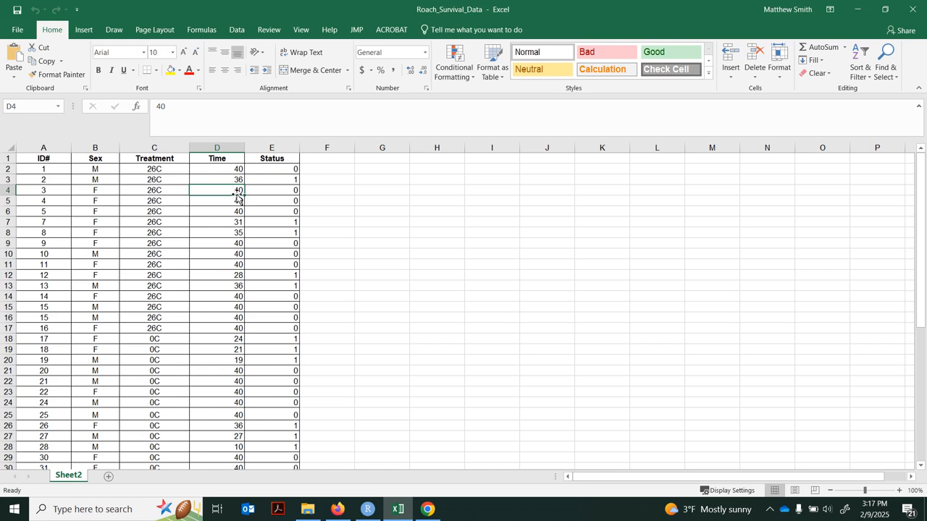
{"action": "left_click", "coordinate": [293, 193]}
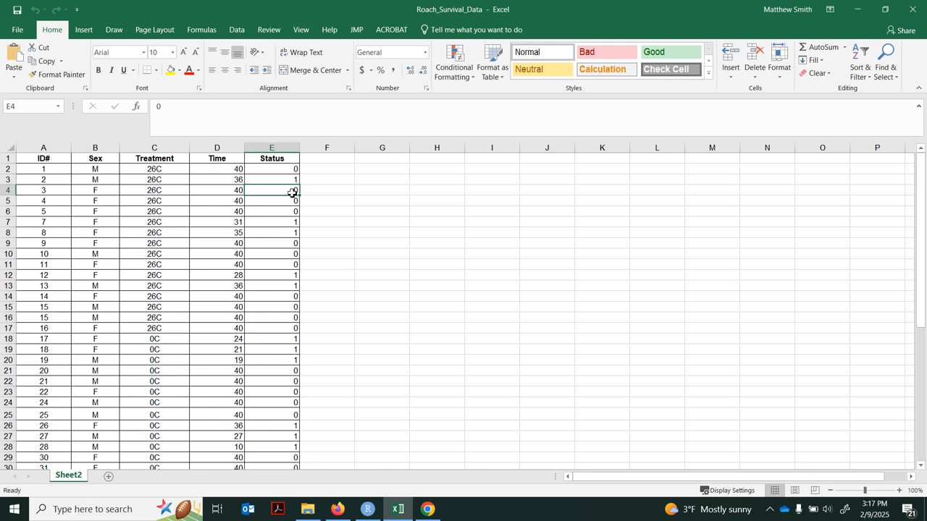
Step: Switch to RStudio and review the script's install lines for the survival, ggsurvfit, survminer and tidyverse packages
{"action": "left_click", "coordinate": [364, 511]}
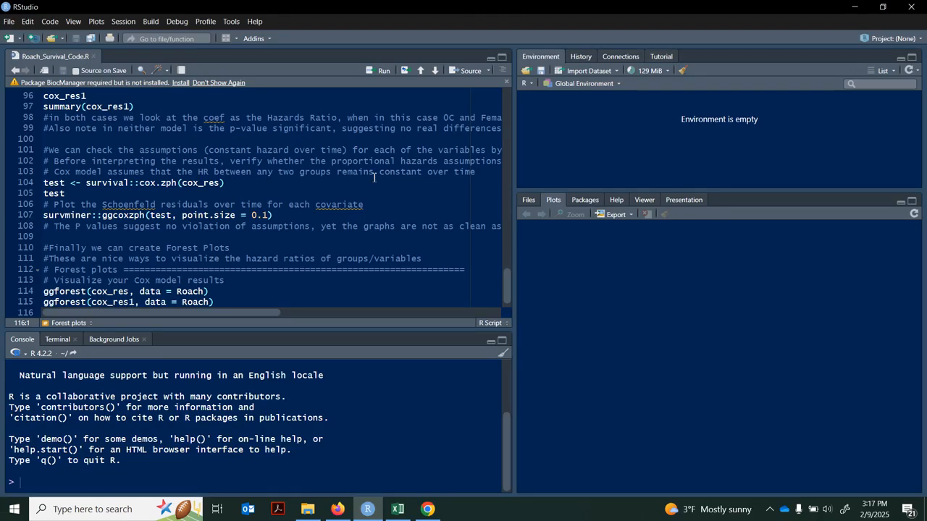
{"action": "scroll", "coordinate": [375, 177], "scroll_direction": "up", "scroll_amount": 20}
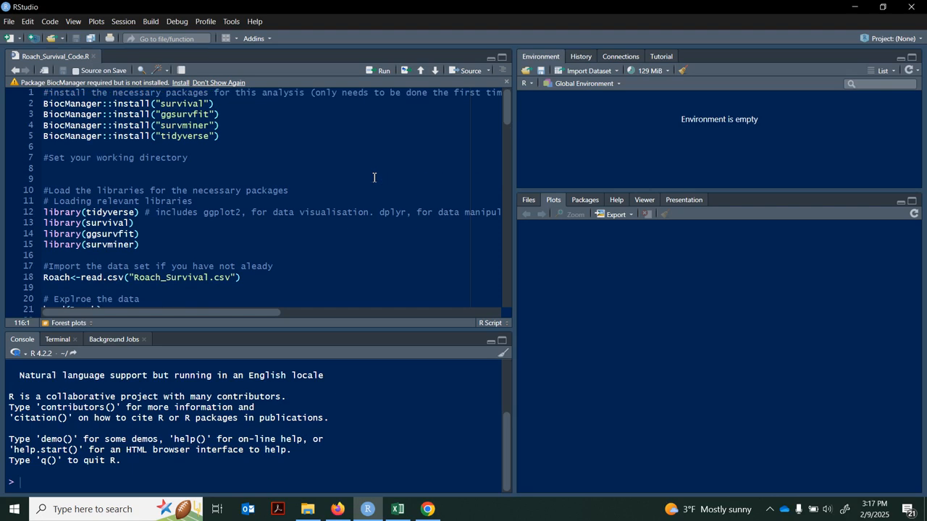
{"action": "left_click", "coordinate": [226, 83]}
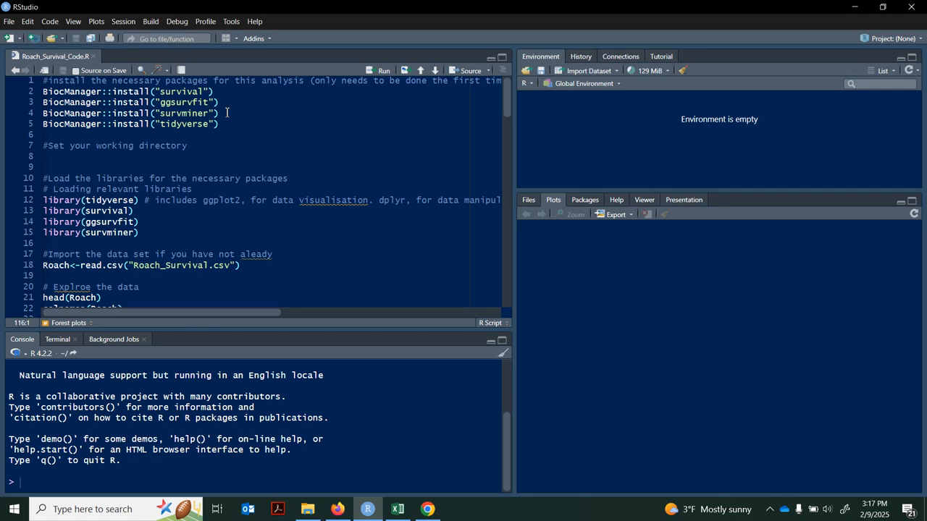
{"action": "left_click", "coordinate": [192, 93]}
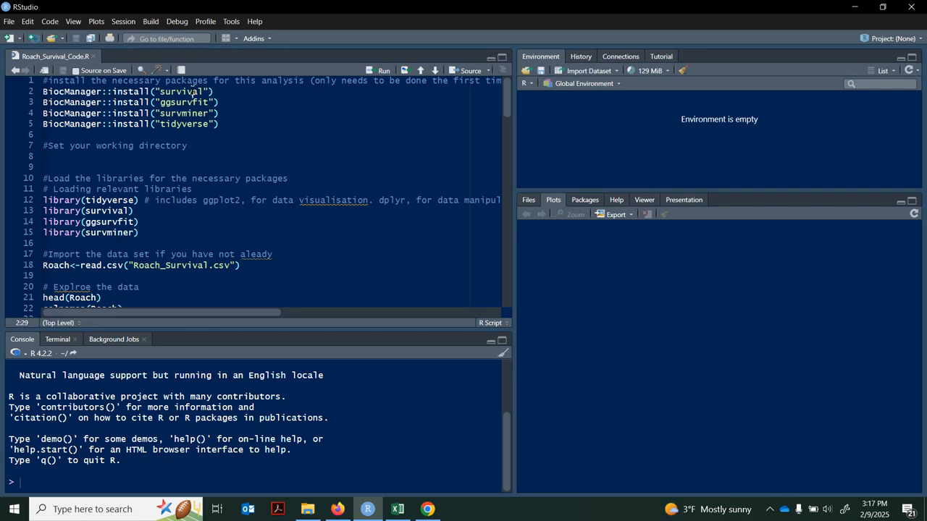
{"action": "left_click", "coordinate": [192, 114]}
{"action": "left_click", "coordinate": [190, 126]}
{"action": "left_click", "coordinate": [228, 22]}
{"action": "left_click", "coordinate": [239, 41]}
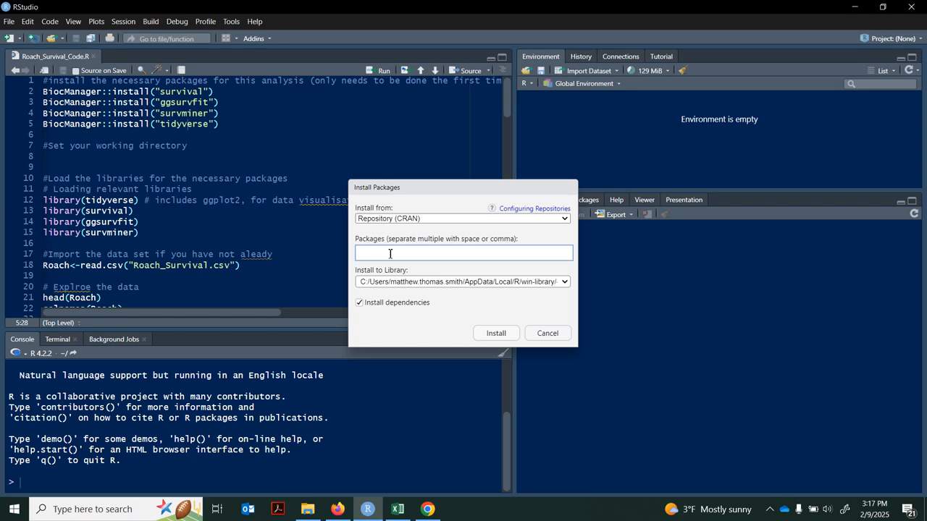
{"action": "type", "text": "sur"}
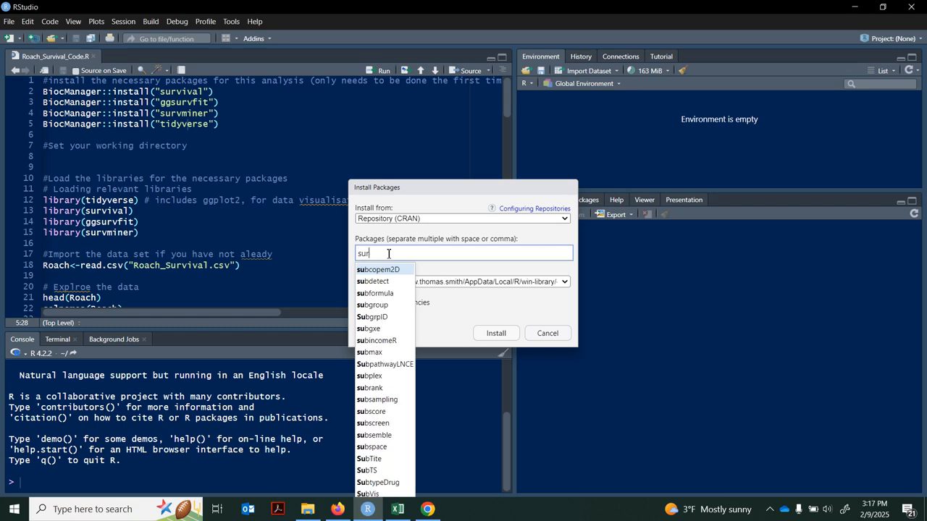
{"action": "type", "text": "vival"}
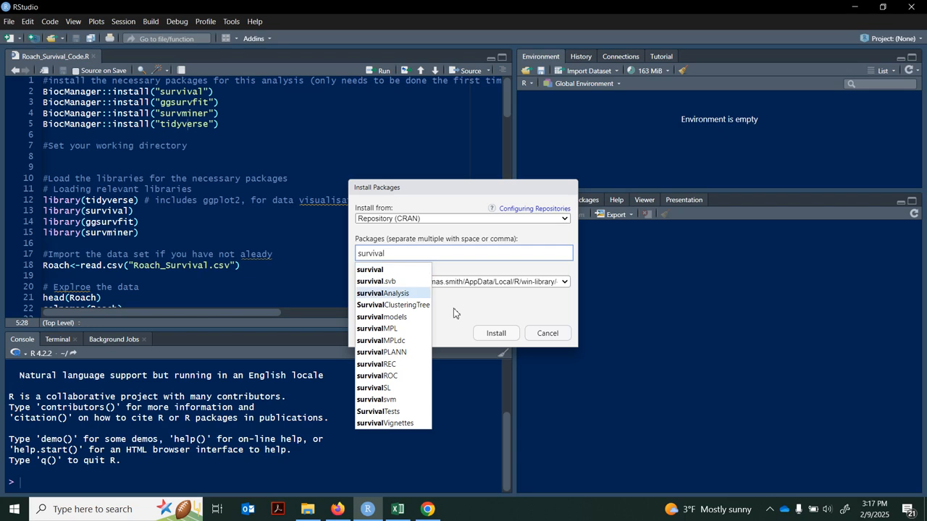
{"action": "left_click", "coordinate": [400, 272]}
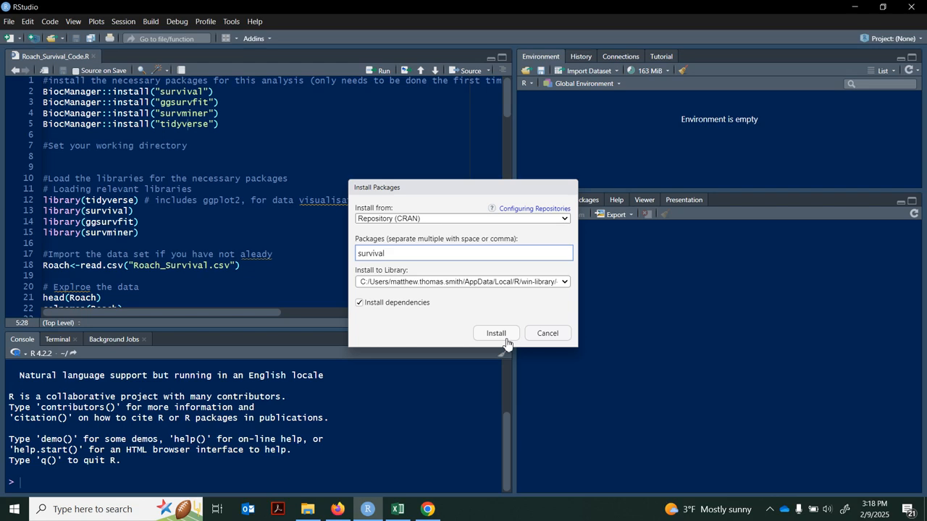
{"action": "left_click", "coordinate": [545, 335]}
Step: Set the session's working directory to the Diet and Exercise folder
{"action": "left_click", "coordinate": [99, 164]}
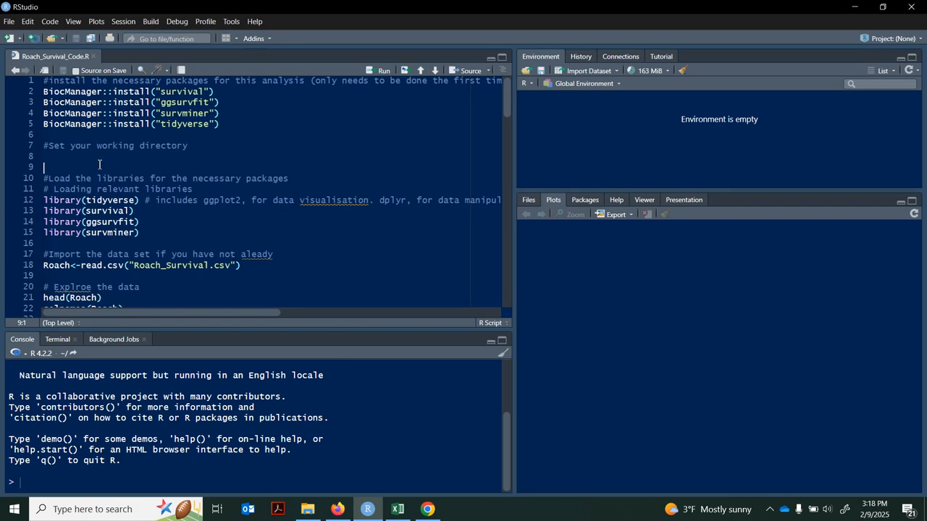
{"action": "left_click", "coordinate": [121, 22]}
{"action": "mouse_move", "coordinate": [139, 141]}
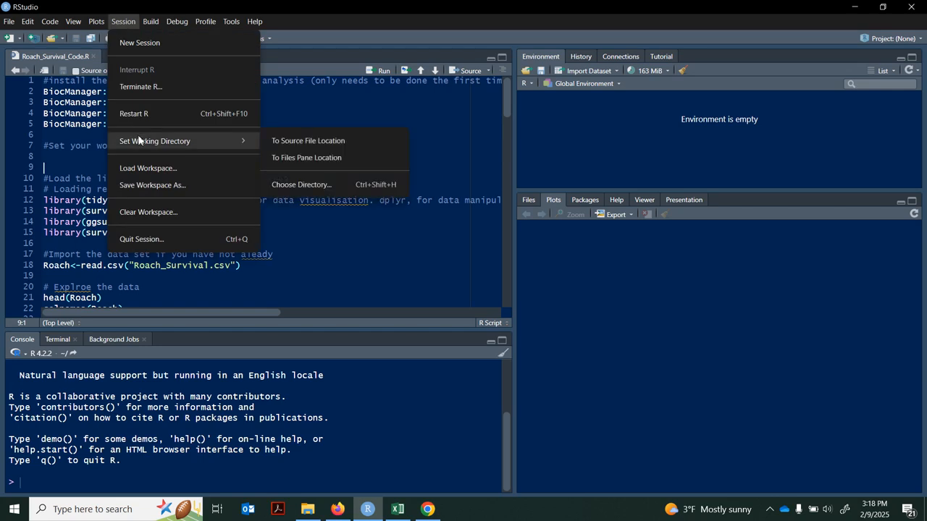
{"action": "left_click", "coordinate": [276, 183]}
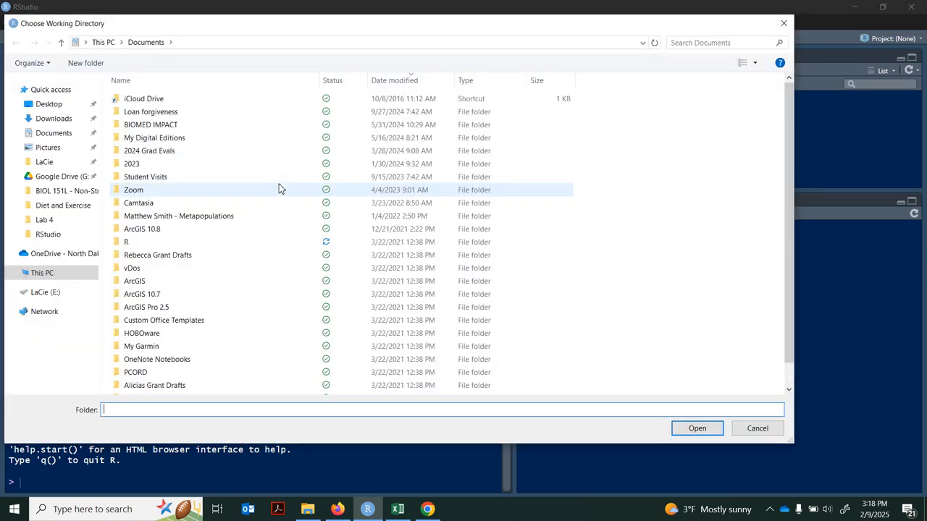
{"action": "left_click", "coordinate": [73, 207]}
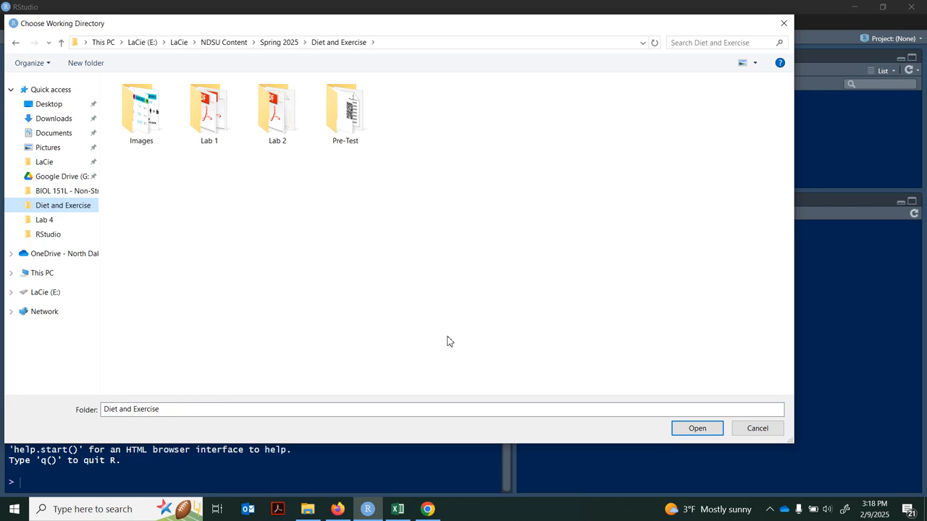
{"action": "left_click", "coordinate": [697, 428]}
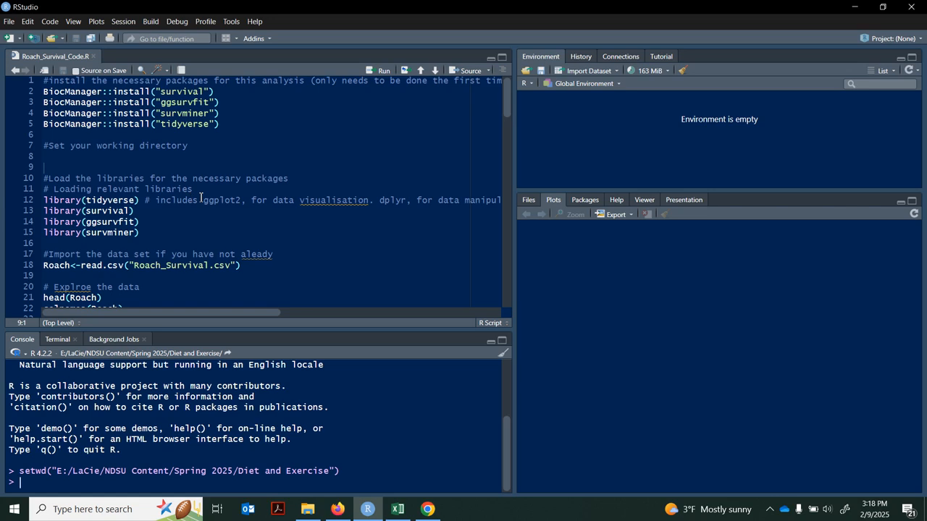
Step: Correct the spelling to "visualization" in the tidyverse comment and load the tidyverse, survival, ggsurvfit and survminer libraries
{"action": "right_click", "coordinate": [324, 206]}
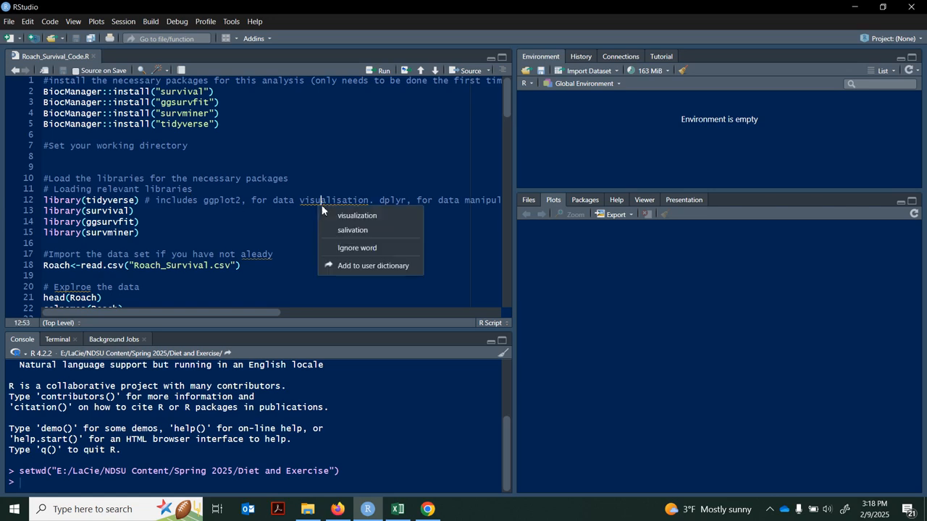
{"action": "left_click", "coordinate": [341, 215]}
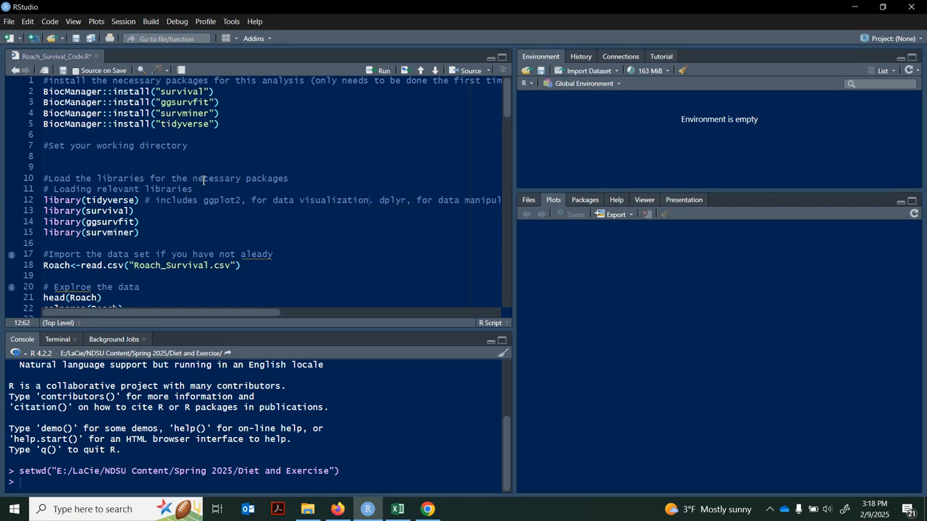
{"action": "left_click", "coordinate": [146, 201]}
{"action": "left_click", "coordinate": [137, 200]}
{"action": "key", "text": "ctrl+Return"}
{"action": "key", "text": "ctrl+Return"}
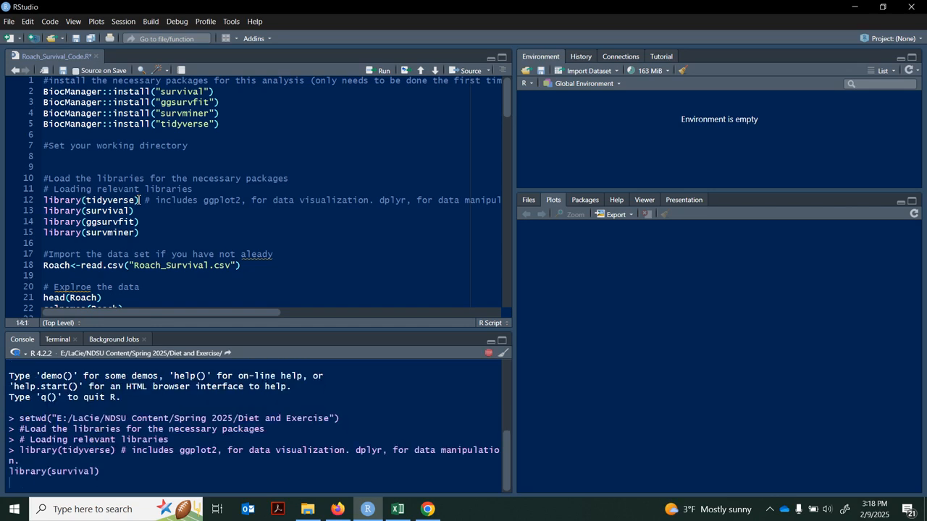
{"action": "key", "text": "ctrl+Return"}
{"action": "key", "text": "ctrl+Return"}
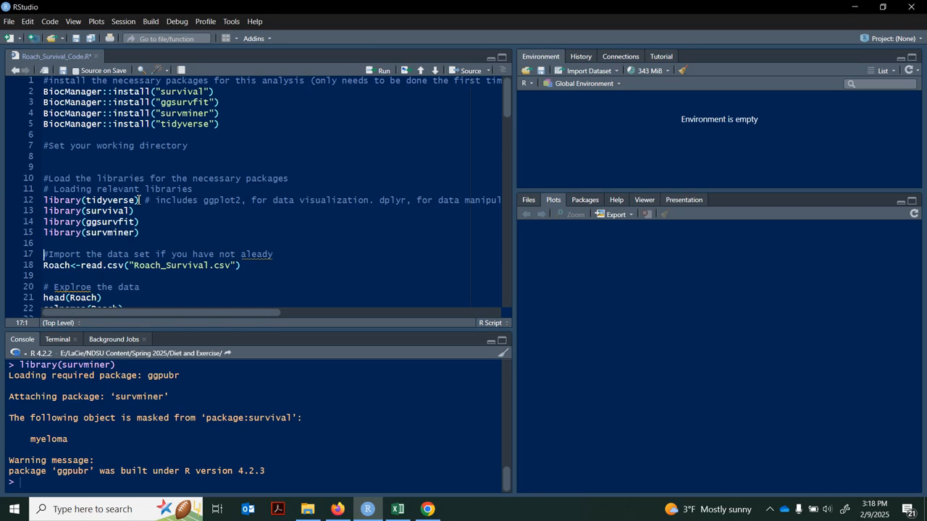
Step: Correct the import comment's last word to "already" and import Roach_Survival.csv as the Roach data set
{"action": "left_click", "coordinate": [252, 256]}
{"action": "type", "text": "r"}
{"action": "left_click", "coordinate": [259, 270]}
{"action": "key", "text": "ctrl+Return"}
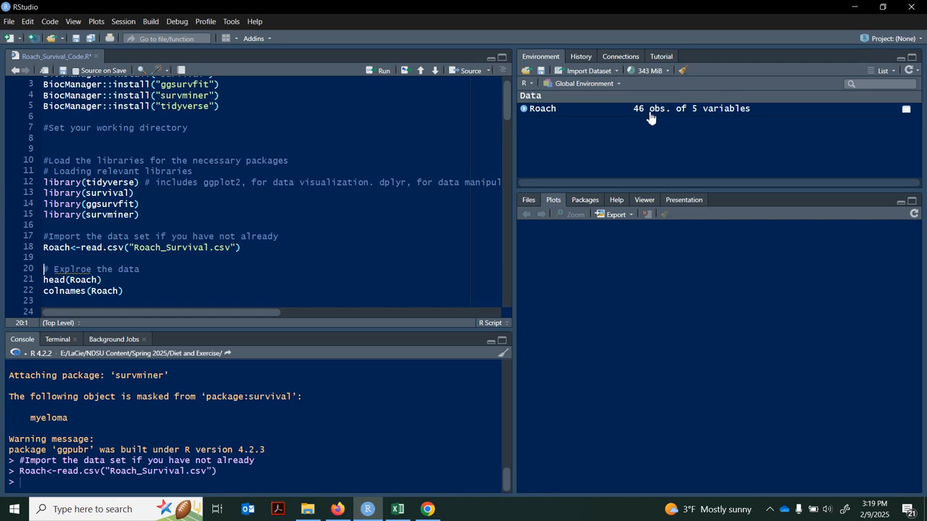
Step: Correct the misspelled word in the data comment to "Explore" and run head(Roach) and colnames(Roach)
{"action": "right_click", "coordinate": [78, 270]}
{"action": "left_click", "coordinate": [114, 280]}
{"action": "left_click", "coordinate": [110, 284]}
{"action": "left_click", "coordinate": [63, 282]}
{"action": "left_click", "coordinate": [105, 281]}
{"action": "key", "text": "ctrl+Return"}
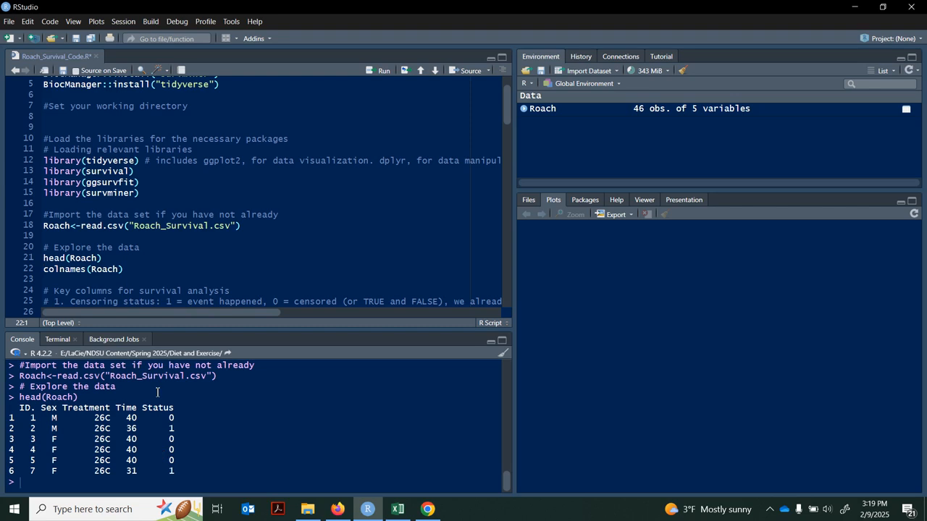
{"action": "left_click", "coordinate": [129, 268]}
{"action": "key", "text": "ctrl+Return"}
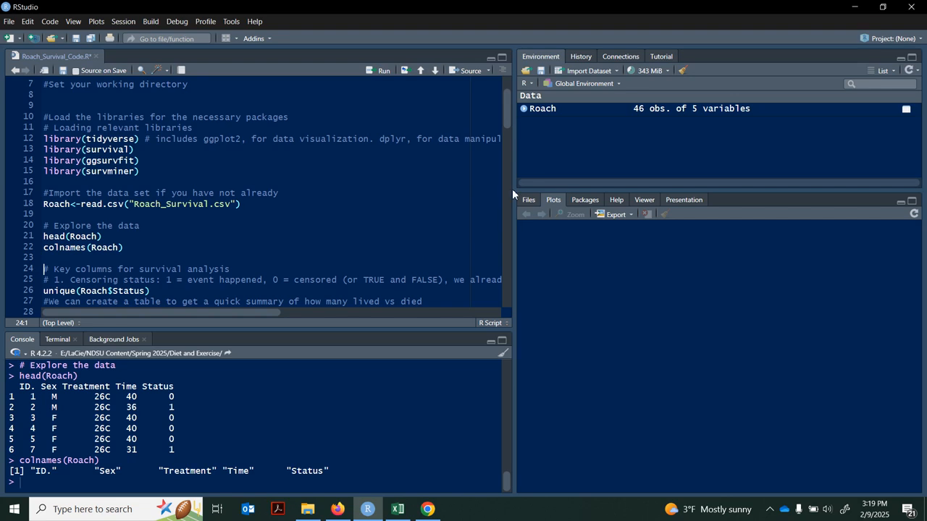
Step: Widen the script and console area and enlarge the interface text for easier reading
{"action": "left_click_drag", "start_coordinate": [514, 189], "coordinate": [629, 190]}
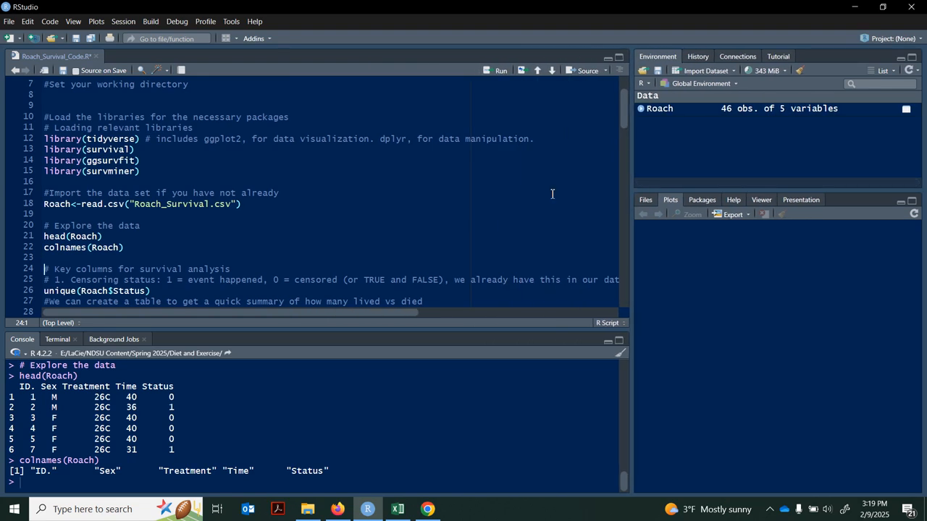
{"action": "key", "text": "ctrl+shift+equal"}
{"action": "key", "text": "ctrl+shift+equal"}
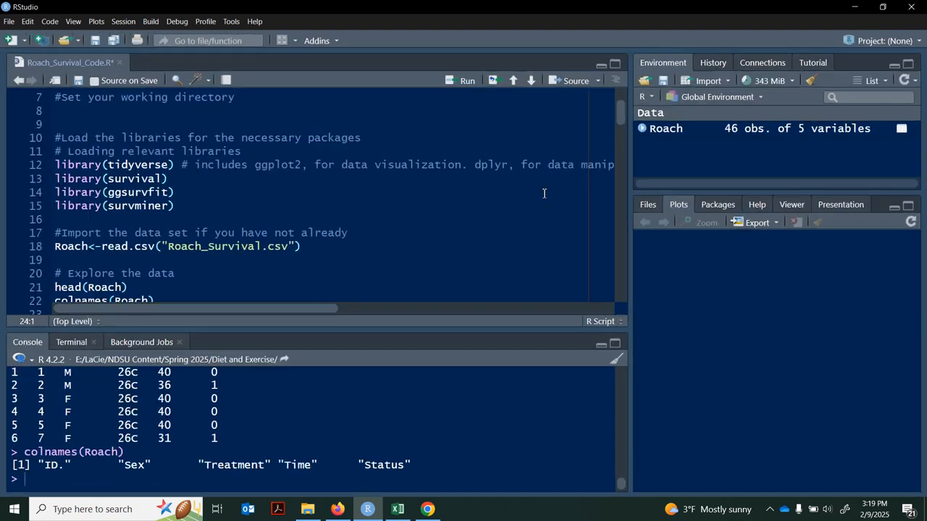
Step: Review the script from the package installation lines through library loading, data import and exploration to the key survival columns
{"action": "left_click_drag", "start_coordinate": [622, 112], "coordinate": [621, 137]}
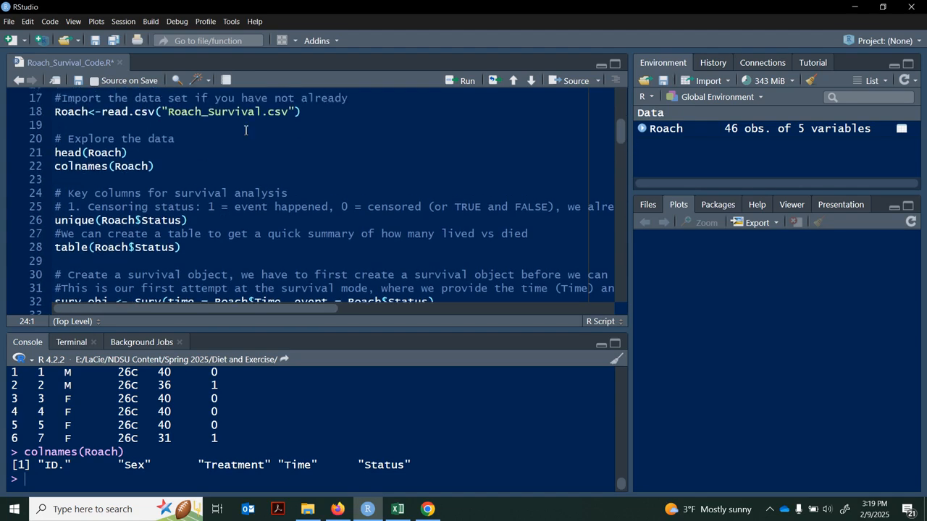
{"action": "left_click", "coordinate": [309, 114]}
{"action": "scroll", "coordinate": [339, 137], "scroll_direction": "up", "scroll_amount": 5}
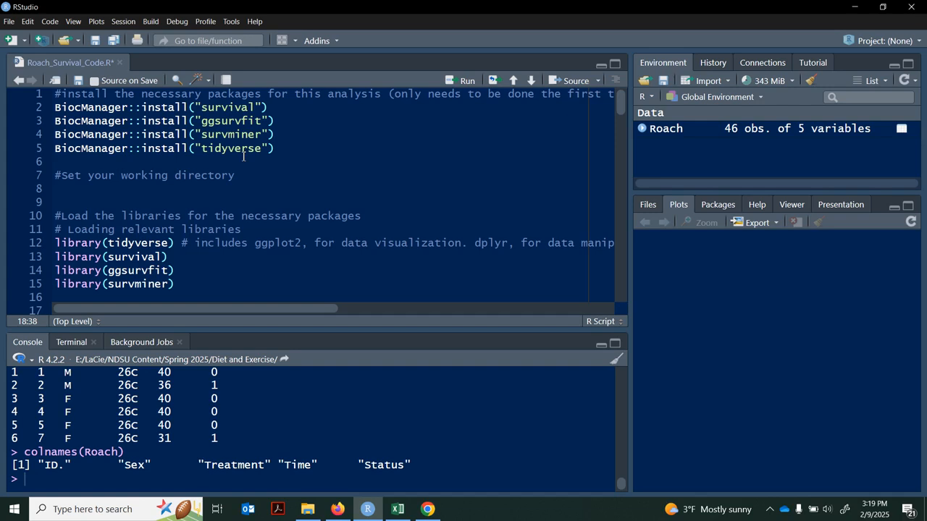
{"action": "scroll", "coordinate": [244, 153], "scroll_direction": "down", "scroll_amount": 3}
{"action": "scroll", "coordinate": [238, 169], "scroll_direction": "up", "scroll_amount": 1}
{"action": "left_click", "coordinate": [144, 123]}
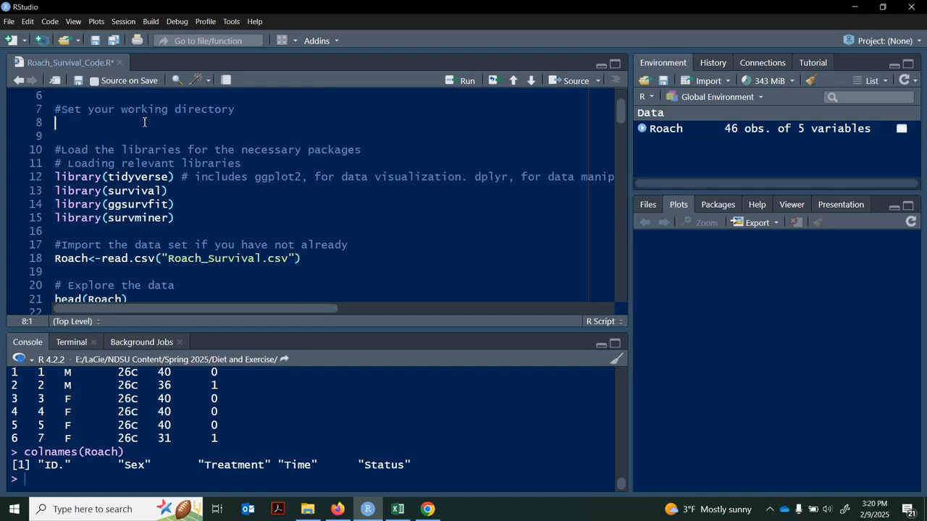
{"action": "left_click", "coordinate": [175, 178]}
{"action": "scroll", "coordinate": [176, 180], "scroll_direction": "down", "scroll_amount": 1}
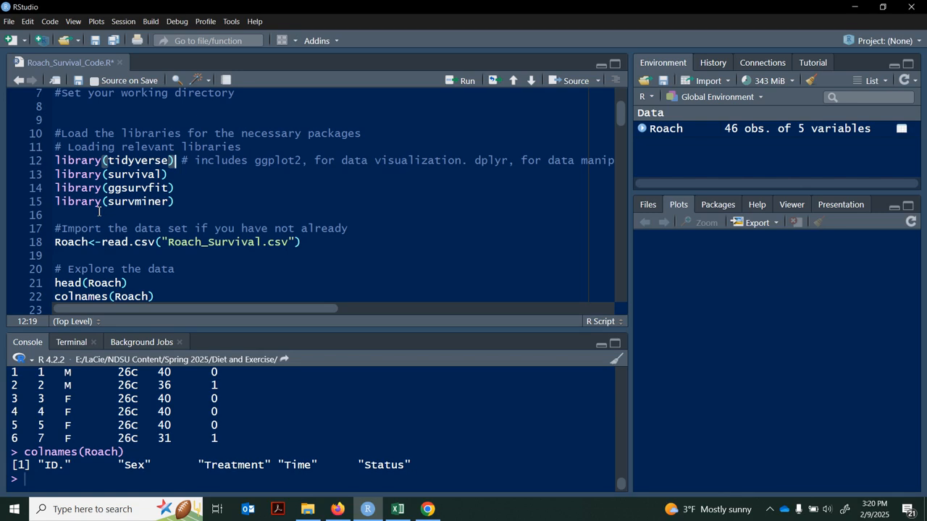
{"action": "left_click", "coordinate": [143, 242]}
{"action": "scroll", "coordinate": [143, 242], "scroll_direction": "down", "scroll_amount": 3}
{"action": "left_click", "coordinate": [109, 232]}
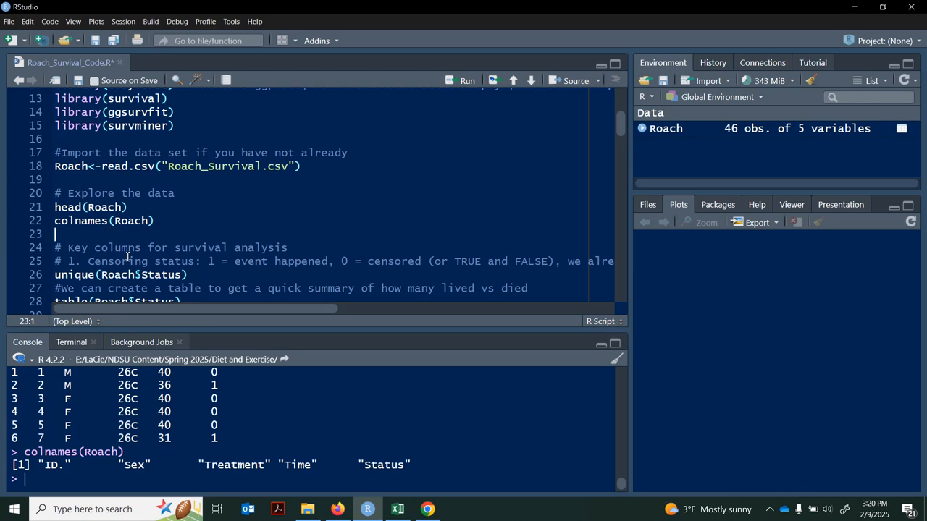
Step: Run unique(Roach$Status) together with the key-column comments above it to list the distinct censoring status values
{"action": "scroll", "coordinate": [209, 263], "scroll_direction": "down", "scroll_amount": 3}
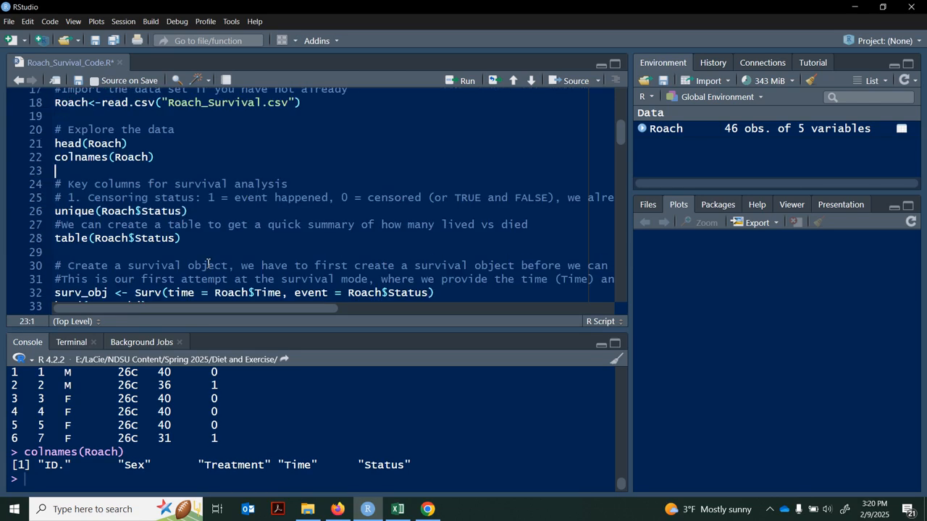
{"action": "left_click", "coordinate": [195, 203]}
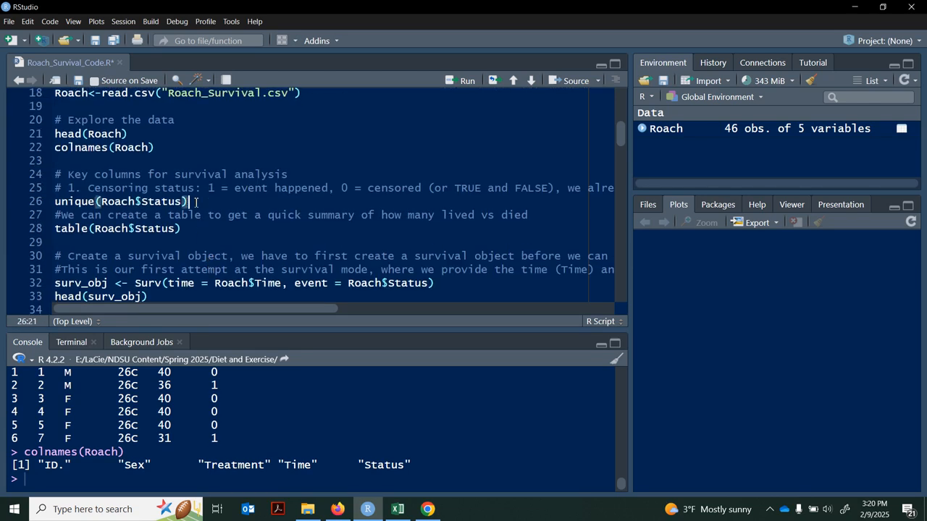
{"action": "right_click", "coordinate": [216, 206]}
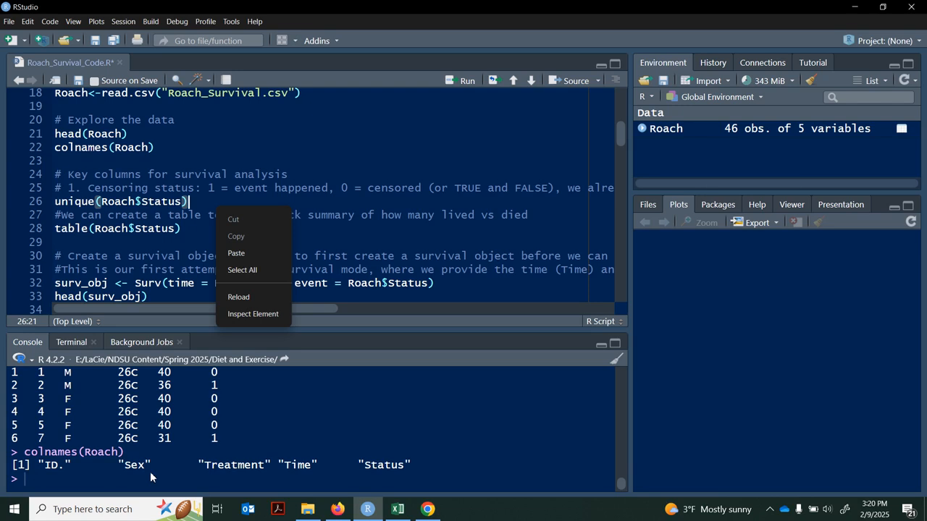
{"action": "left_click", "coordinate": [379, 223]}
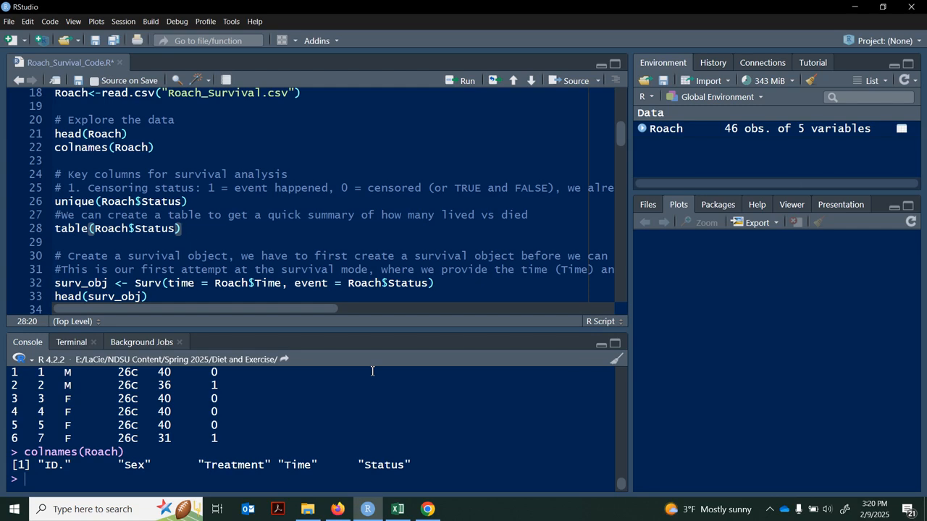
{"action": "left_click", "coordinate": [207, 189]}
{"action": "left_click", "coordinate": [190, 202]}
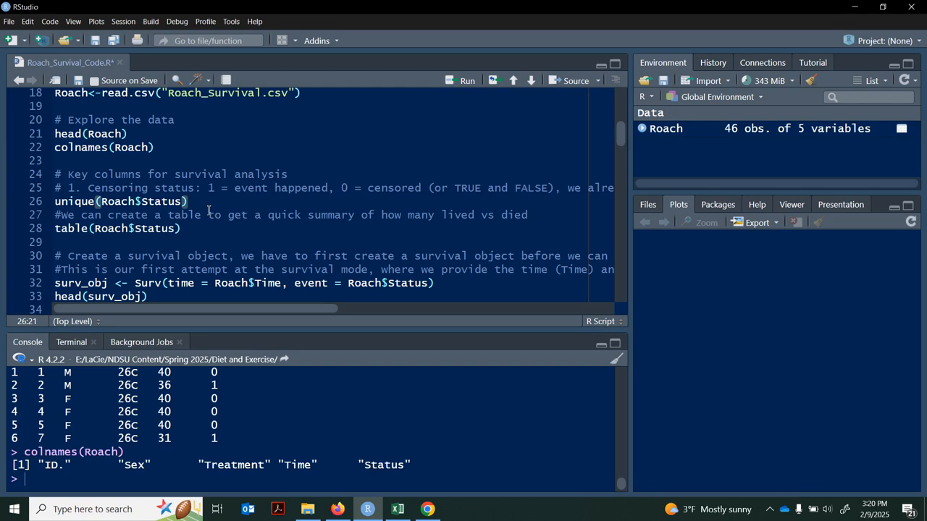
{"action": "key", "text": "ctrl+Return"}
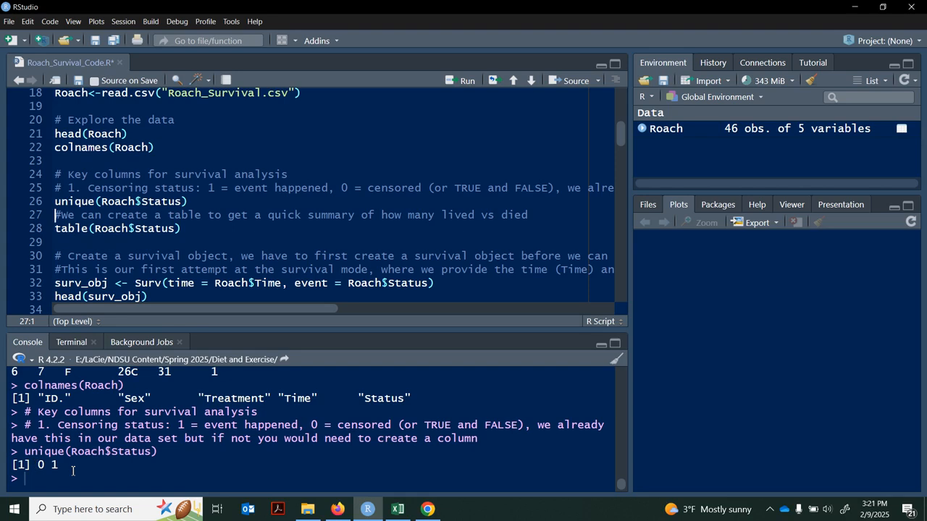
Step: Run table(Roach$Status) to summarise how many roaches lived versus died
{"action": "left_click", "coordinate": [189, 228]}
{"action": "left_click", "coordinate": [70, 228]}
{"action": "left_click", "coordinate": [135, 228]}
{"action": "left_click", "coordinate": [192, 227]}
{"action": "key", "text": "ctrl+Return"}
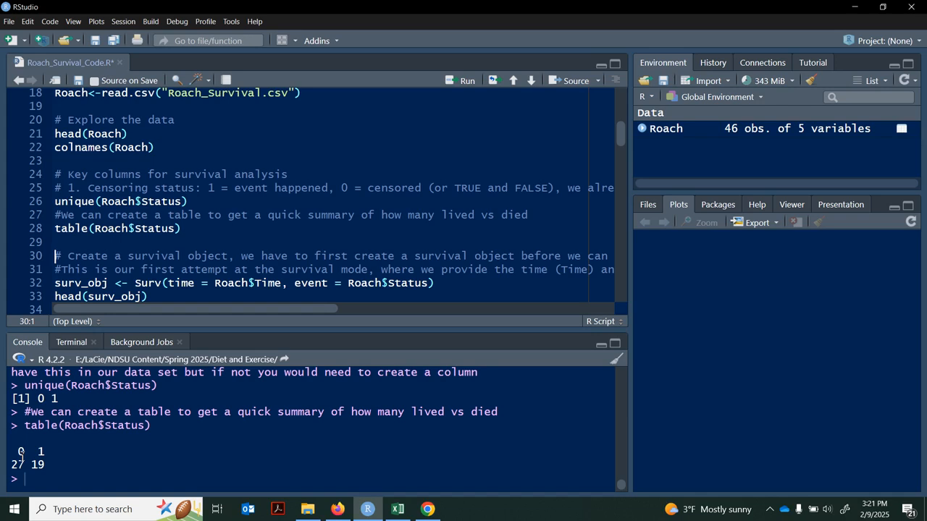
Step: Add the line table(Roach$Treatment) below the status table, followed by a blank line, and run it
{"action": "left_click", "coordinate": [59, 240]}
{"action": "type", "text": "table("}
{"action": "type", "text": "Roach"}
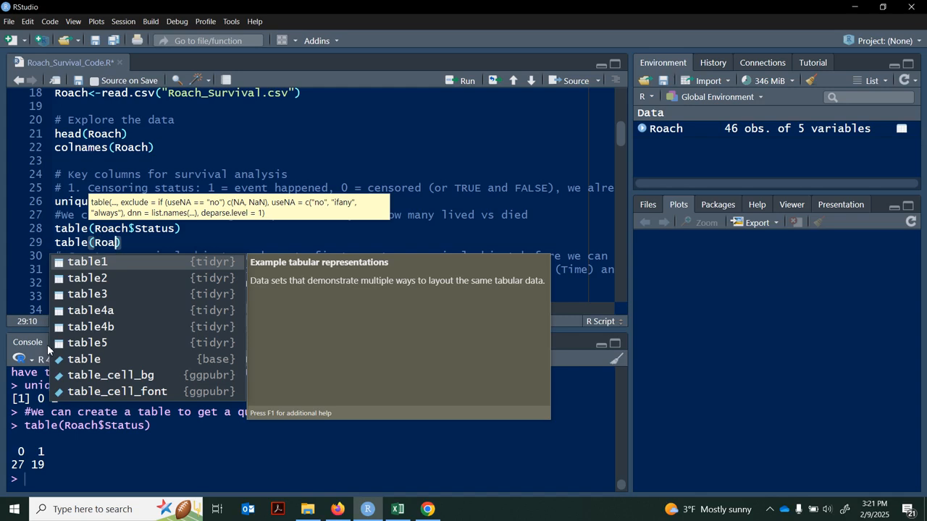
{"action": "type", "text": "$Tre"}
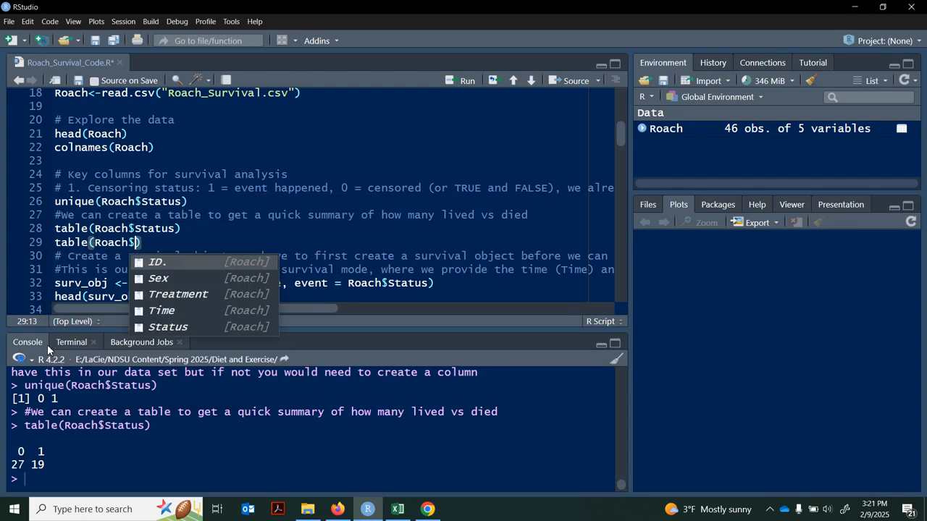
{"action": "type", "text": "a"}
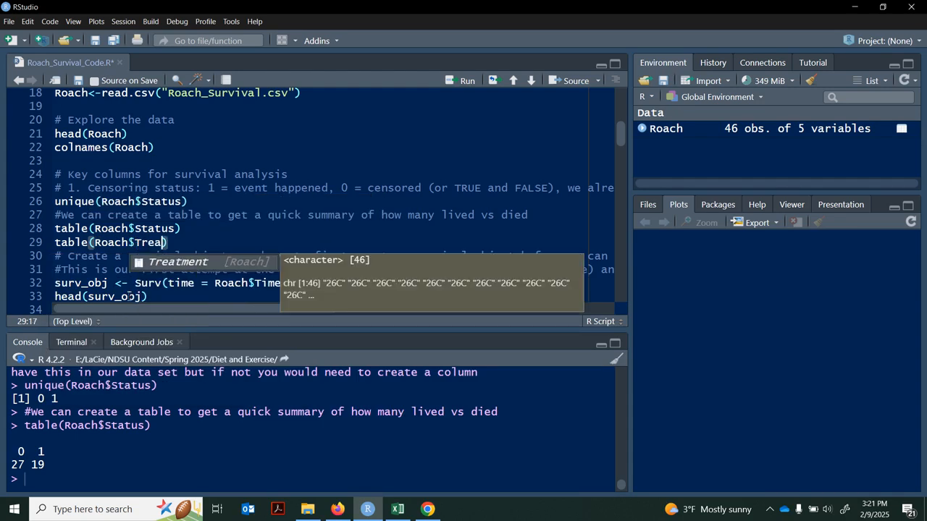
{"action": "left_click", "coordinate": [154, 268]}
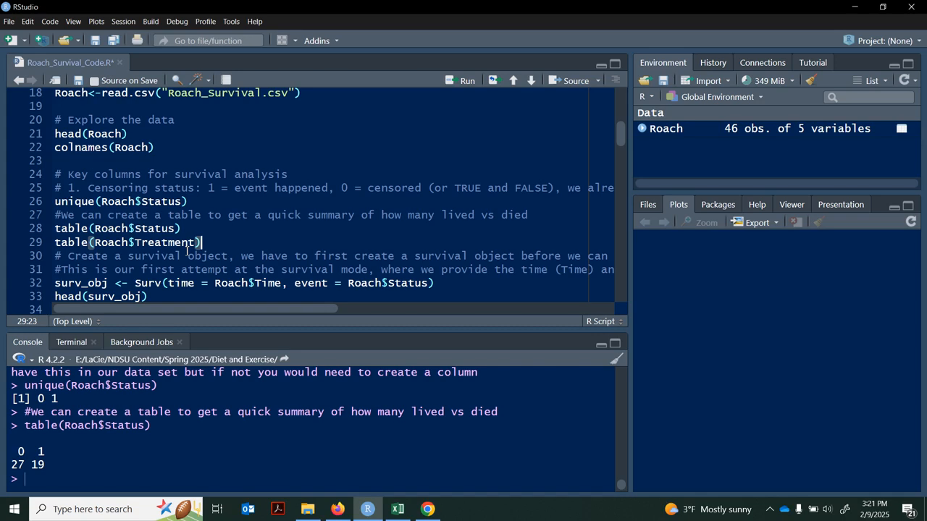
{"action": "key", "text": "Return"}
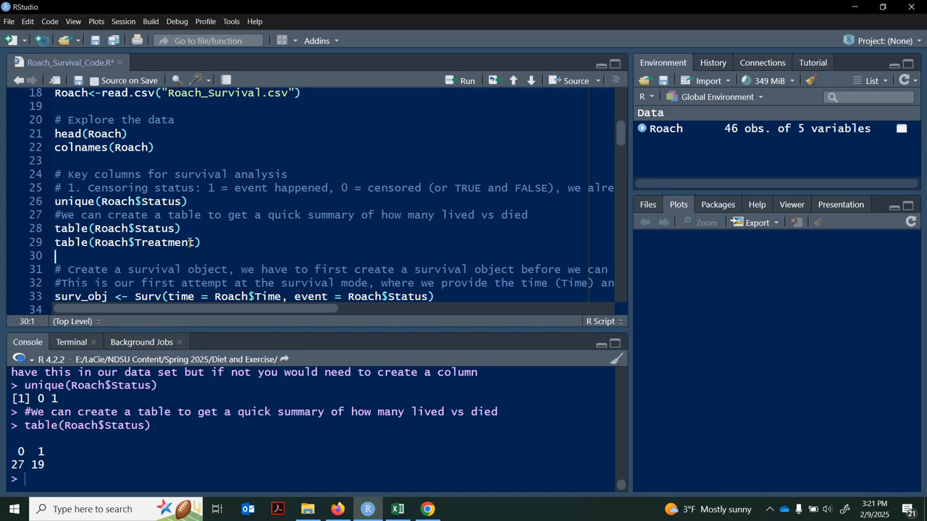
{"action": "left_click", "coordinate": [182, 242]}
{"action": "key", "text": "ctrl+Return"}
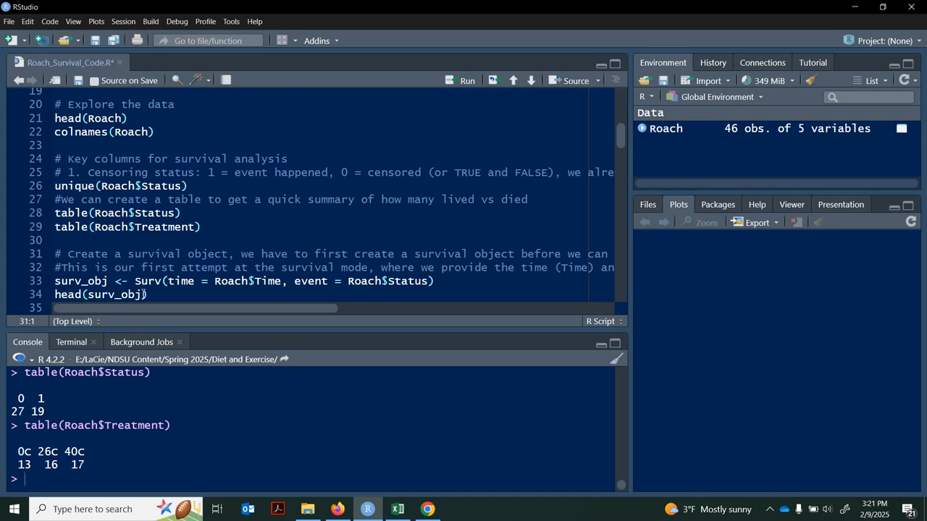
Step: Create surv_obj by running Surv(time = Roach$Time, event = Roach$Status), and preview it with head(surv_obj)
{"action": "scroll", "coordinate": [143, 294], "scroll_direction": "down", "scroll_amount": 2}
{"action": "scroll", "coordinate": [143, 294], "scroll_direction": "down", "scroll_amount": 2}
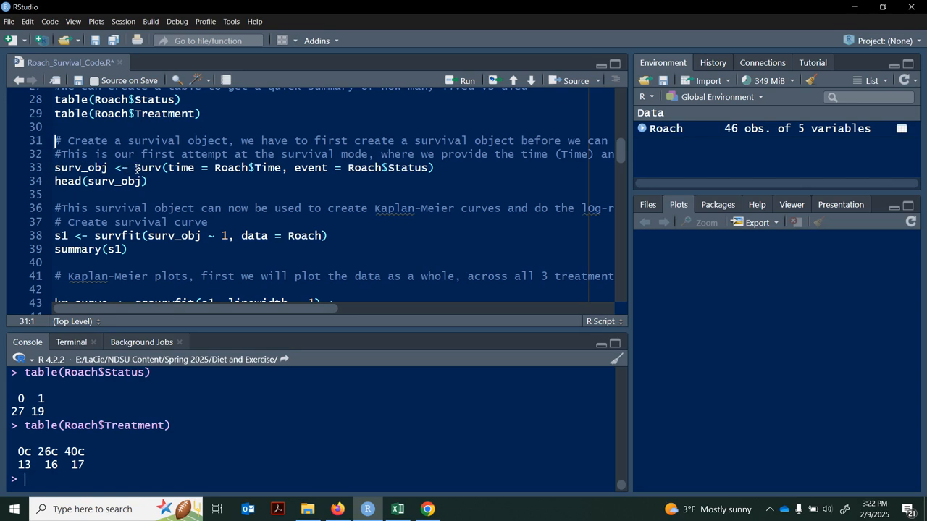
{"action": "left_click_drag", "start_coordinate": [135, 168], "coordinate": [162, 168]}
{"action": "left_click", "coordinate": [168, 168]}
{"action": "key", "text": "Down"}
{"action": "left_click", "coordinate": [236, 169]}
{"action": "left_click", "coordinate": [250, 169]}
{"action": "left_click", "coordinate": [261, 169]}
{"action": "left_click", "coordinate": [295, 170]}
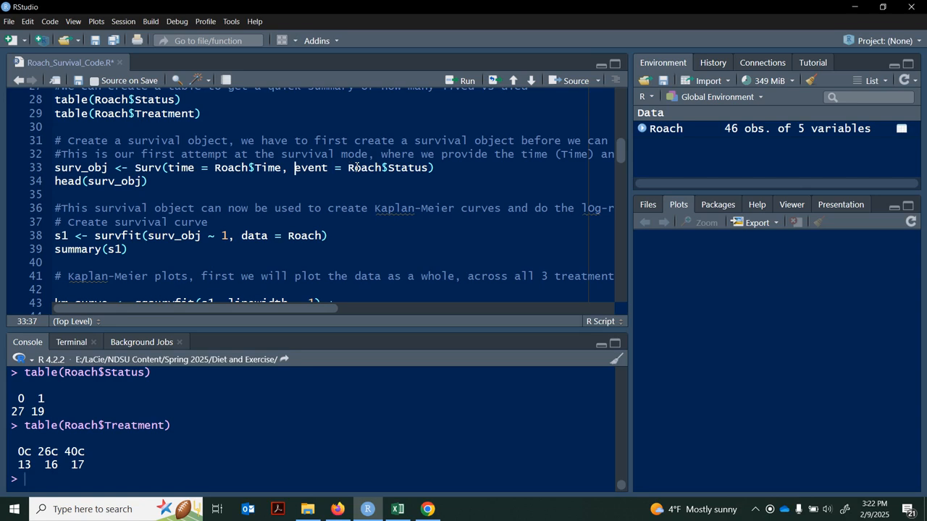
{"action": "left_click", "coordinate": [447, 167]}
{"action": "key", "text": "ctrl+Return"}
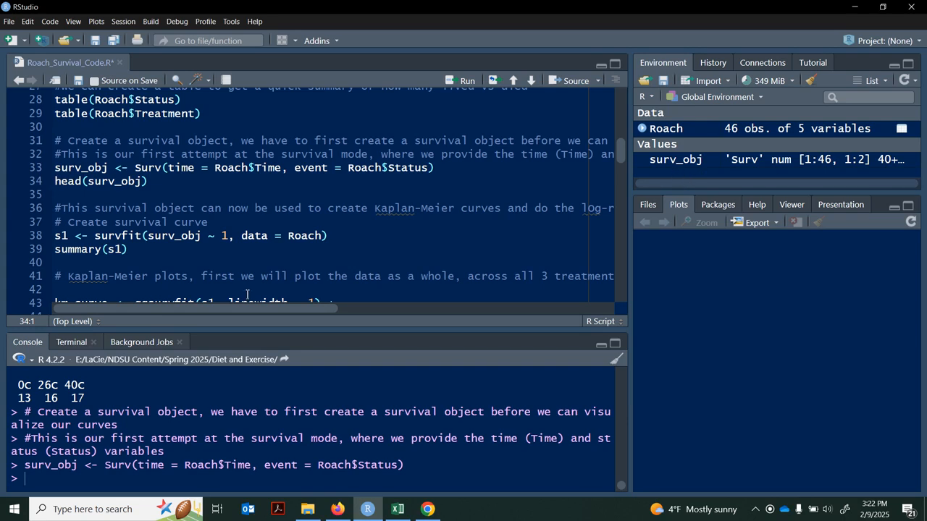
{"action": "left_click", "coordinate": [152, 182]}
{"action": "key", "text": "ctrl+Return"}
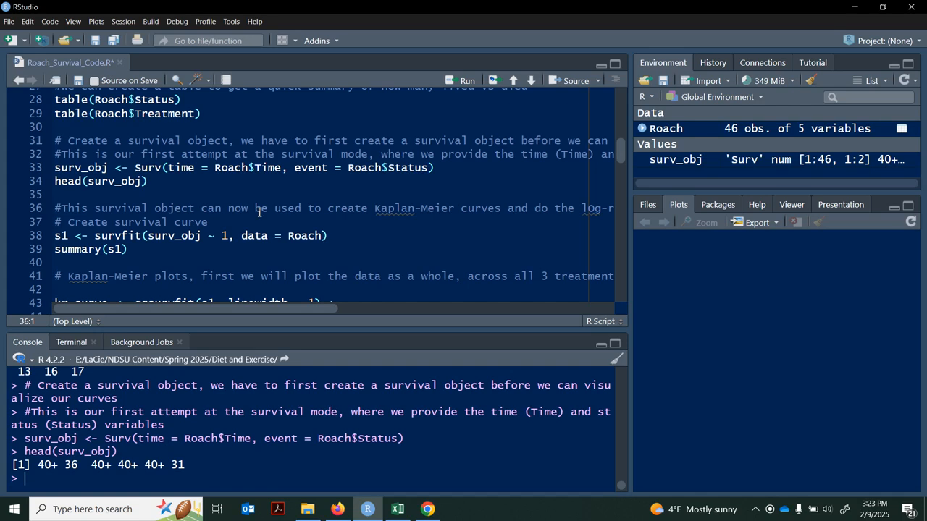
Step: Fit the overall survival curve s1 with survfit(surv_obj ~ 1, data = Roach) and run summary(s1)
{"action": "scroll", "coordinate": [259, 213], "scroll_direction": "down", "scroll_amount": 1}
{"action": "scroll", "coordinate": [259, 212], "scroll_direction": "down", "scroll_amount": 1}
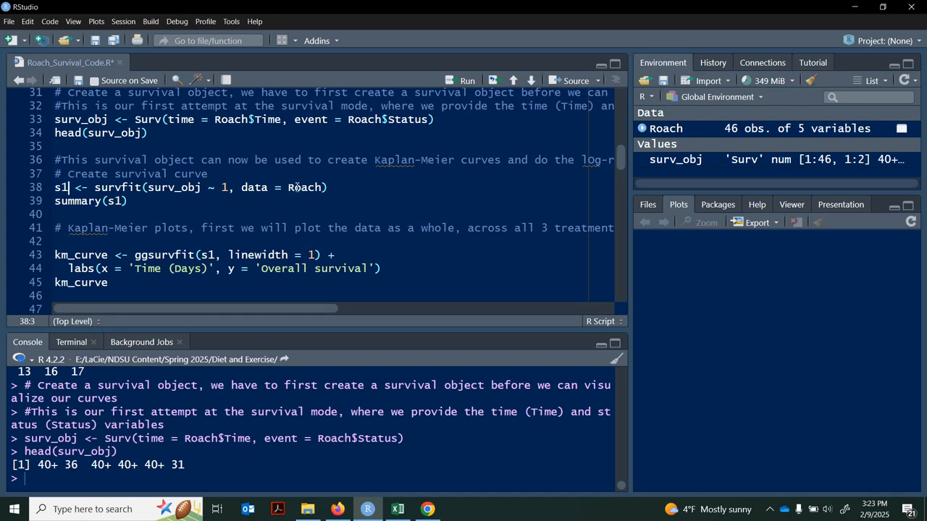
{"action": "left_click", "coordinate": [336, 190]}
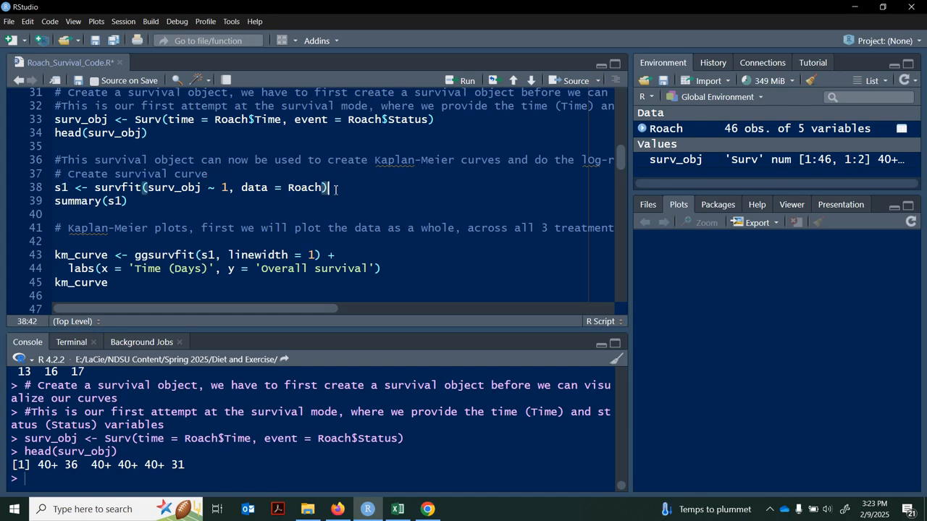
{"action": "key", "text": "ctrl+Return"}
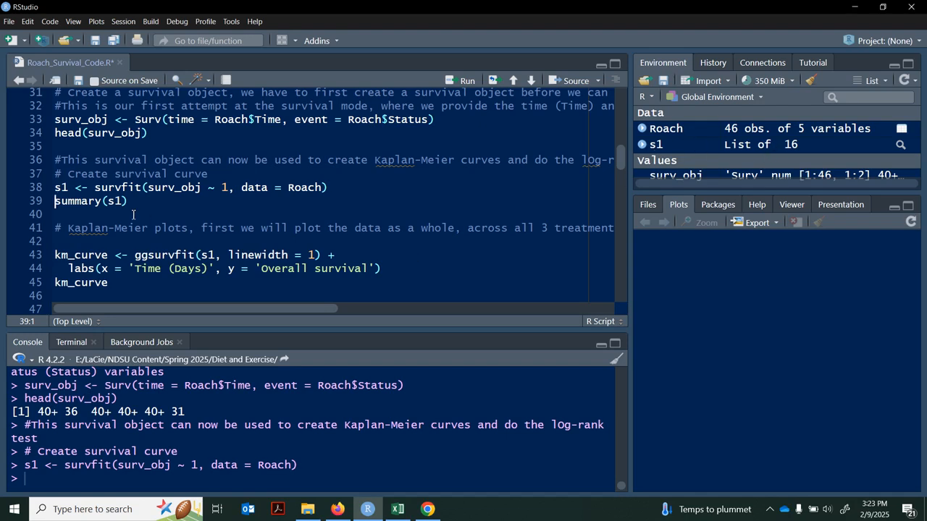
{"action": "key", "text": "ctrl+Return"}
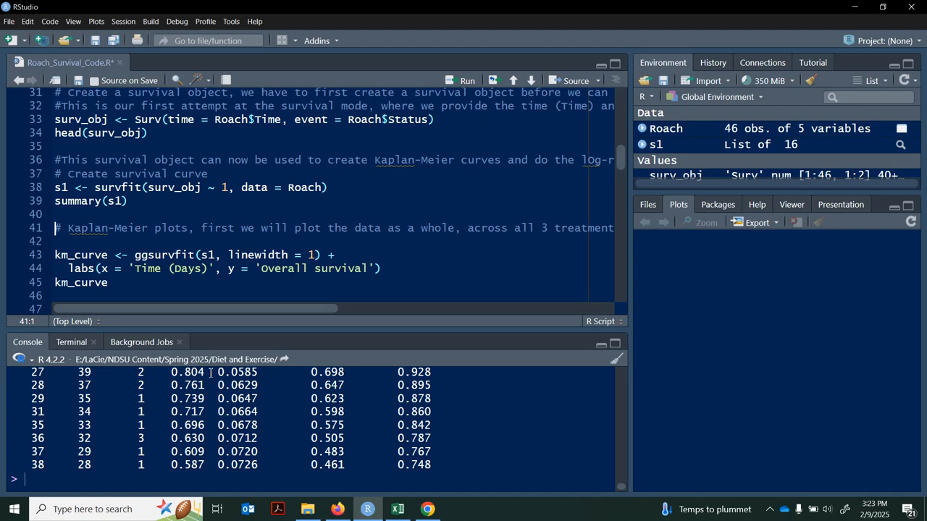
Step: Examine the s1 summary table's time, risk, event, survival, standard error and confidence interval columns across all time points
{"action": "scroll", "coordinate": [210, 374], "scroll_direction": "up", "scroll_amount": 6}
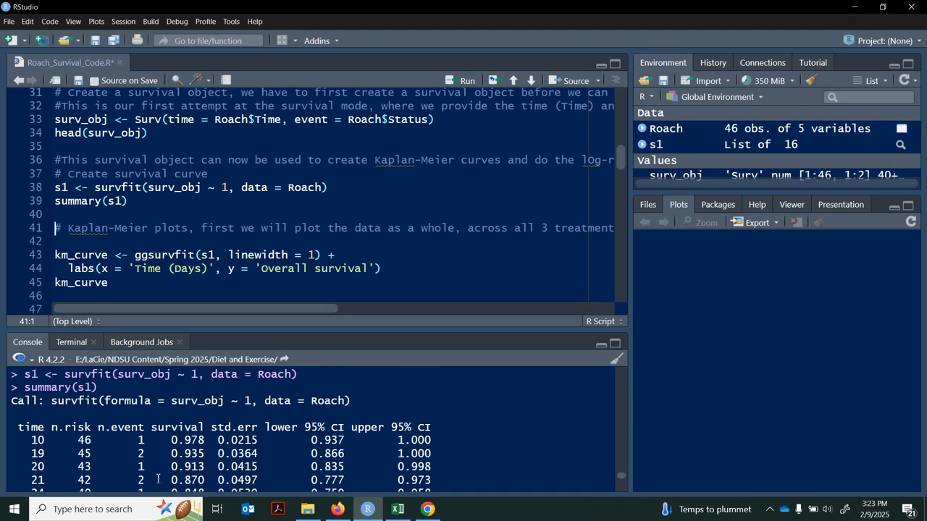
{"action": "scroll", "coordinate": [54, 403], "scroll_direction": "down", "scroll_amount": 1}
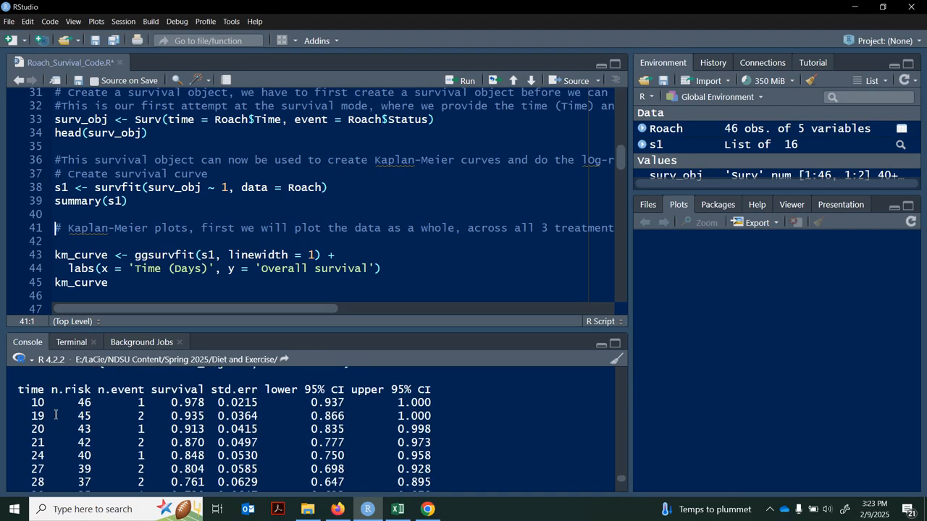
{"action": "scroll", "coordinate": [54, 402], "scroll_direction": "down", "scroll_amount": 1}
{"action": "scroll", "coordinate": [128, 421], "scroll_direction": "up", "scroll_amount": 1}
{"action": "scroll", "coordinate": [142, 422], "scroll_direction": "down", "scroll_amount": 1}
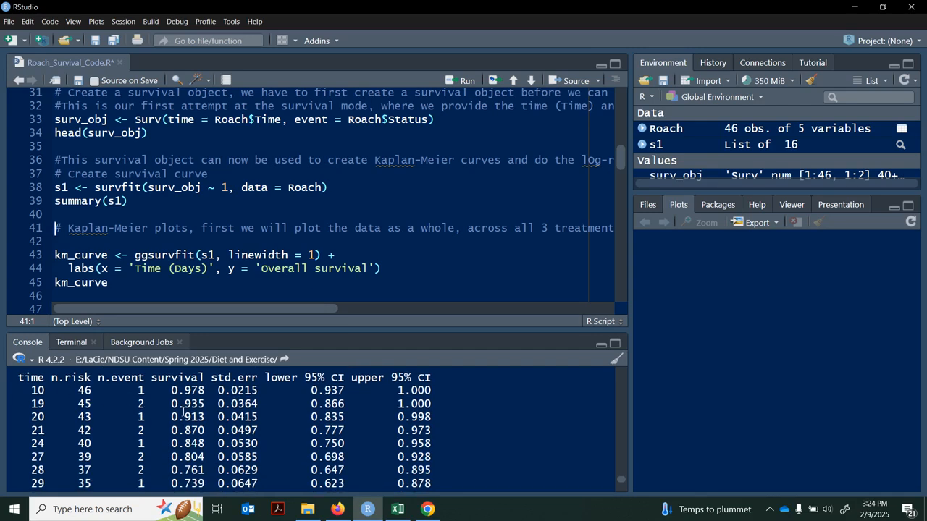
{"action": "scroll", "coordinate": [231, 412], "scroll_direction": "down", "scroll_amount": 1}
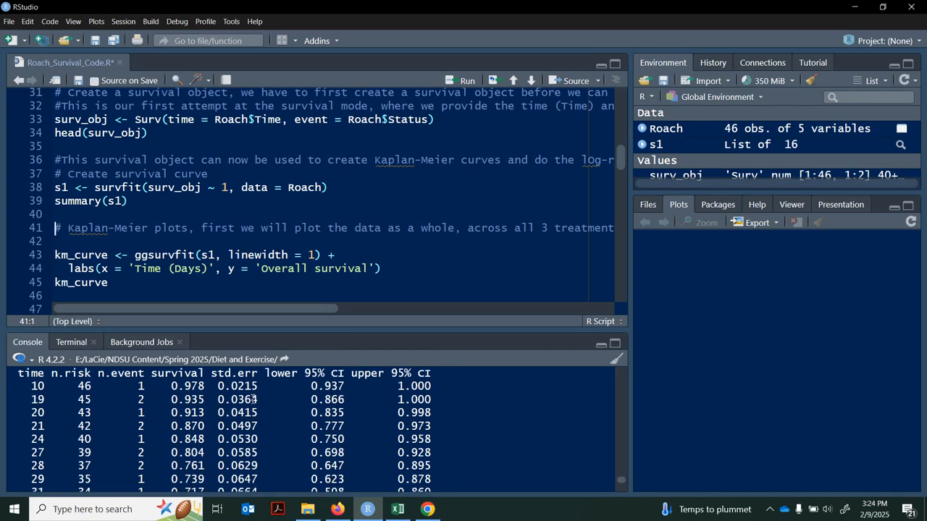
{"action": "scroll", "coordinate": [401, 422], "scroll_direction": "down", "scroll_amount": 1}
{"action": "scroll", "coordinate": [402, 423], "scroll_direction": "down", "scroll_amount": 3}
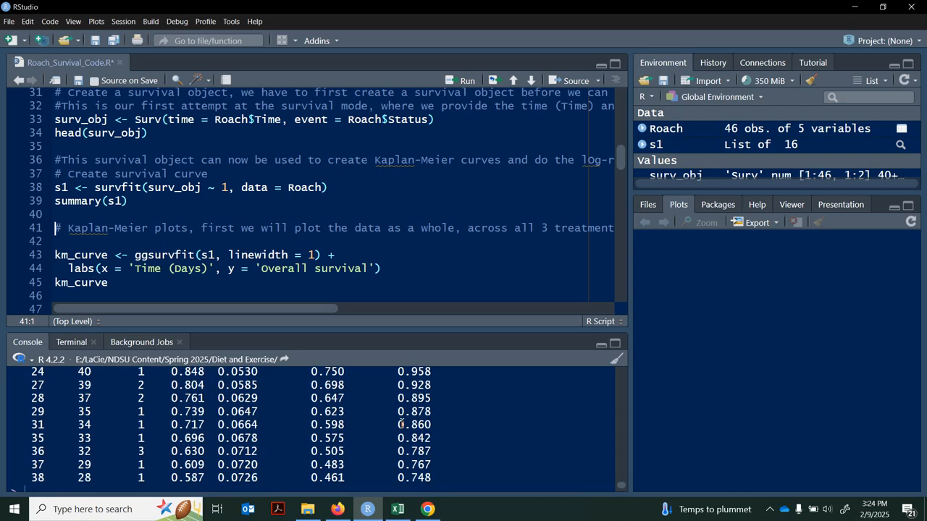
{"action": "scroll", "coordinate": [402, 425], "scroll_direction": "up", "scroll_amount": 5}
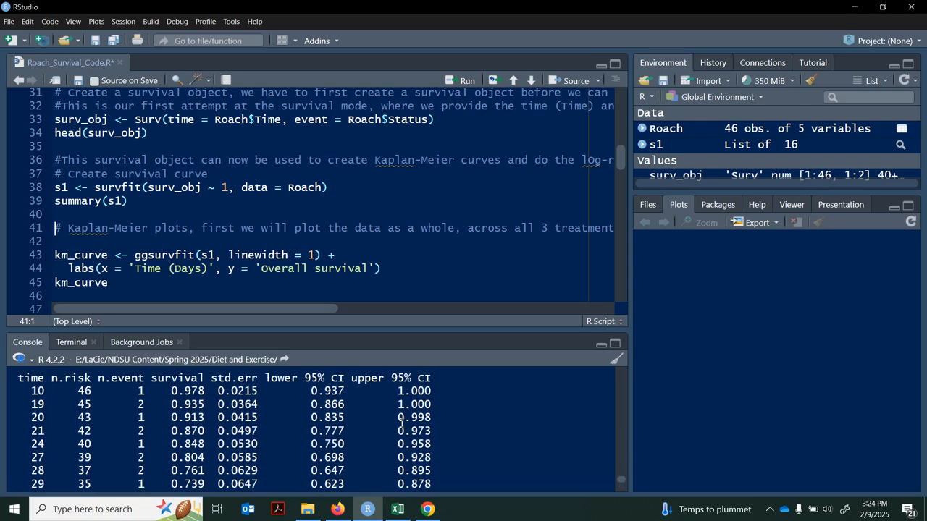
{"action": "scroll", "coordinate": [402, 423], "scroll_direction": "down", "scroll_amount": 4}
{"action": "scroll", "coordinate": [402, 424], "scroll_direction": "down", "scroll_amount": 1}
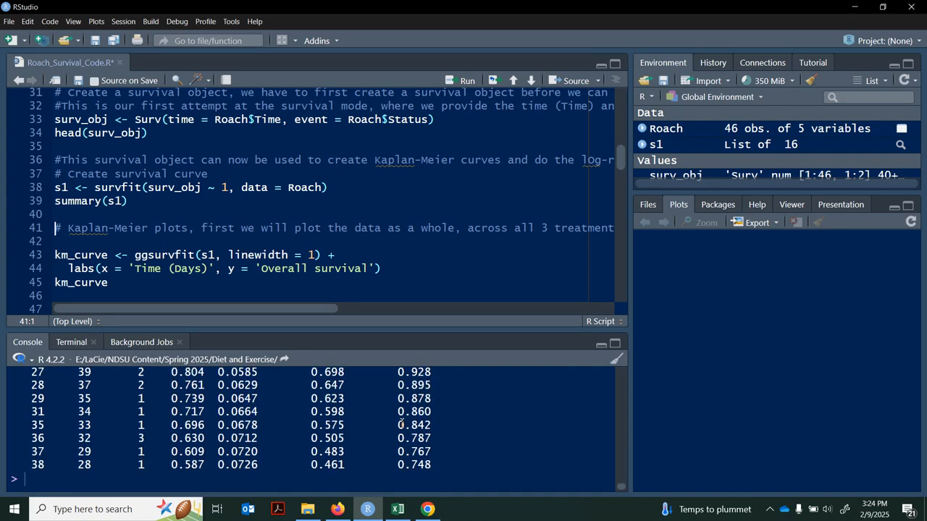
{"action": "scroll", "coordinate": [402, 425], "scroll_direction": "up", "scroll_amount": 5}
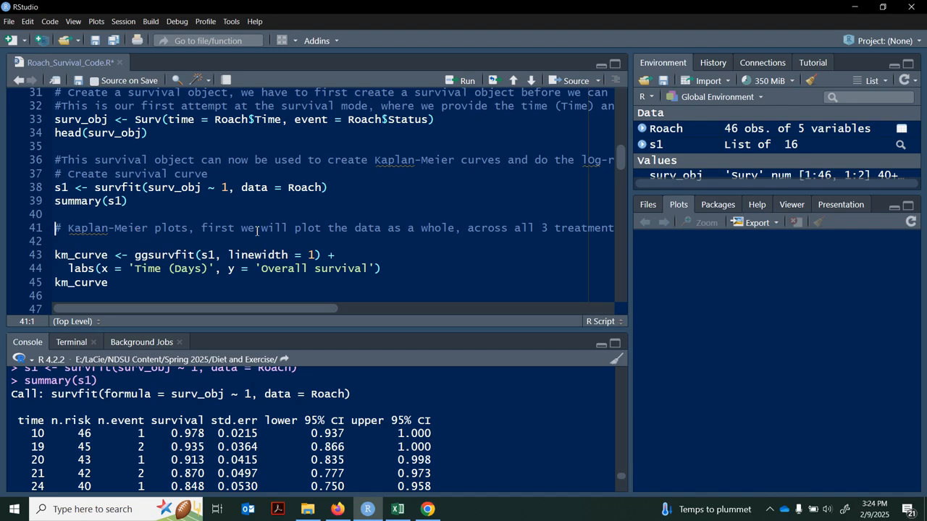
Step: Build km_curve with ggsurvfit(s1, linewidth = 1), labelling the axes 'Time (Days)' and 'Overall survival'
{"action": "scroll", "coordinate": [257, 231], "scroll_direction": "down", "scroll_amount": 1}
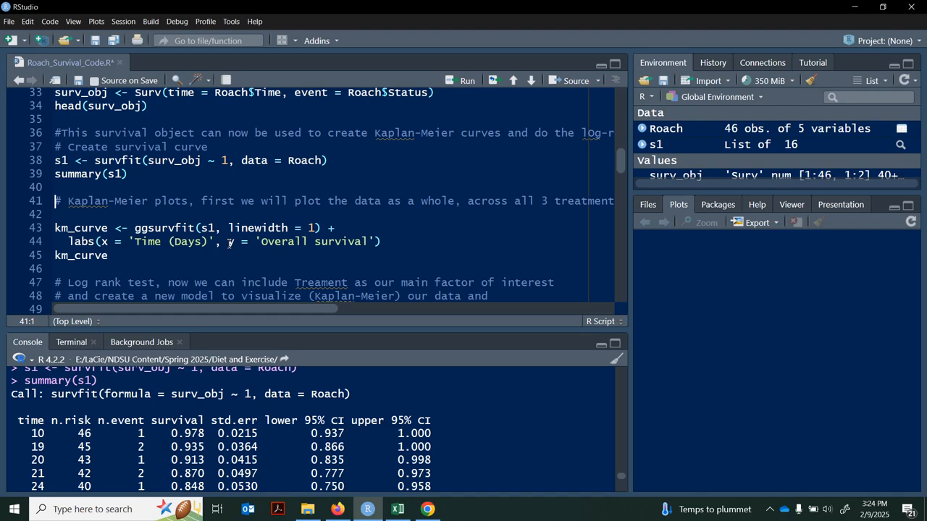
{"action": "left_click", "coordinate": [69, 229]}
{"action": "left_click", "coordinate": [314, 228]}
{"action": "key", "text": "BackSpace"}
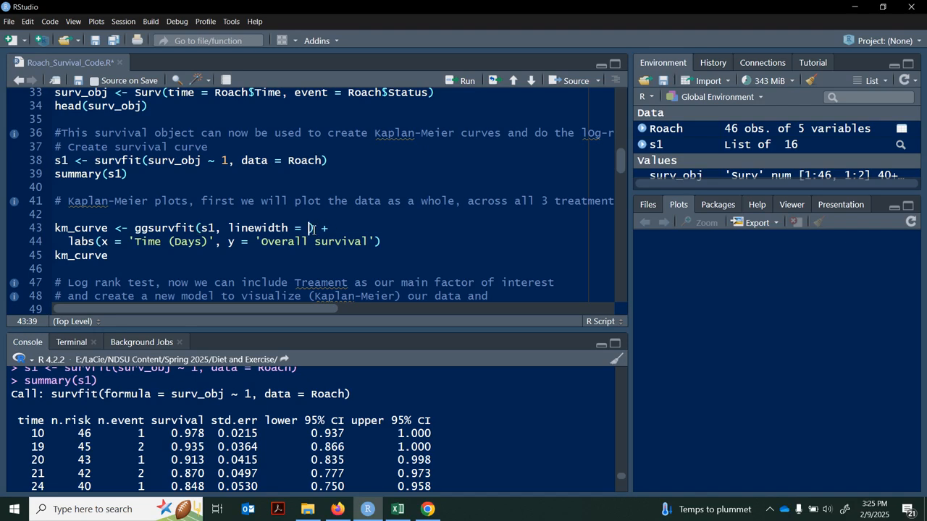
{"action": "type", "text": "1"}
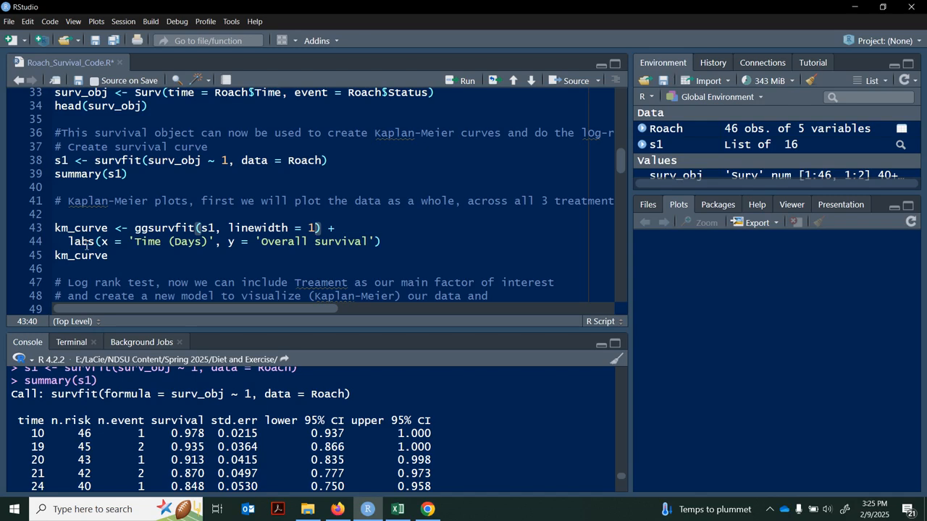
{"action": "mouse_move", "coordinate": [91, 245]}
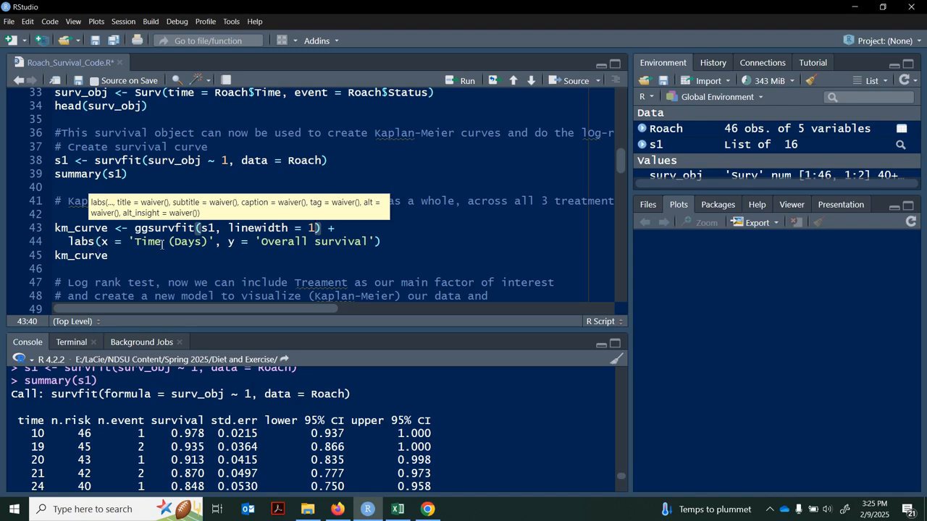
{"action": "left_click", "coordinate": [393, 242]}
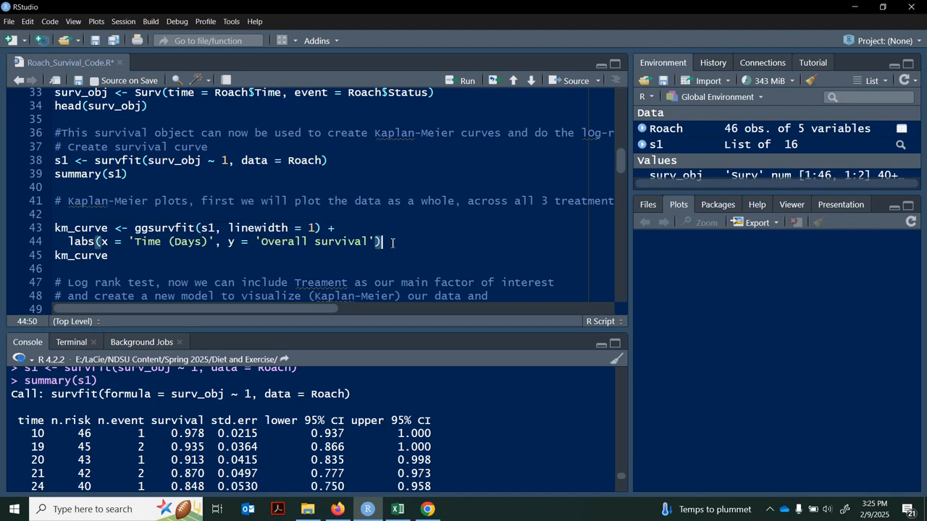
{"action": "key", "text": "ctrl+Return"}
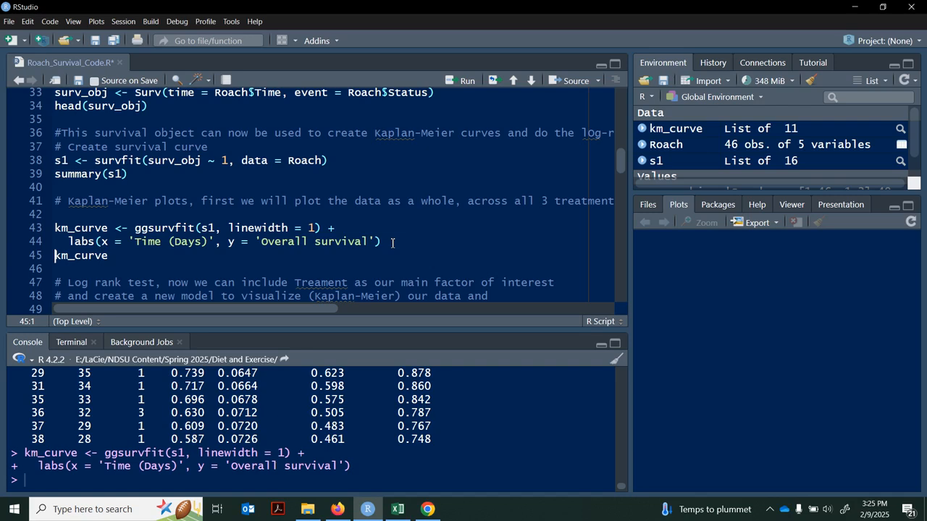
Step: Run km_curve to draw the overall survival plot, and inspect it enlarged to full screen before closing the enlarged view
{"action": "key", "text": "ctrl+Return"}
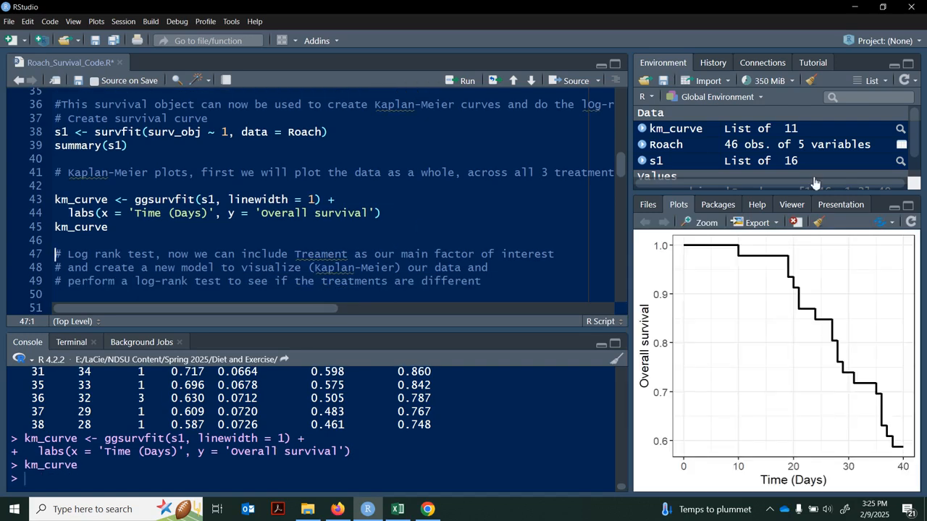
{"action": "left_click", "coordinate": [702, 223]}
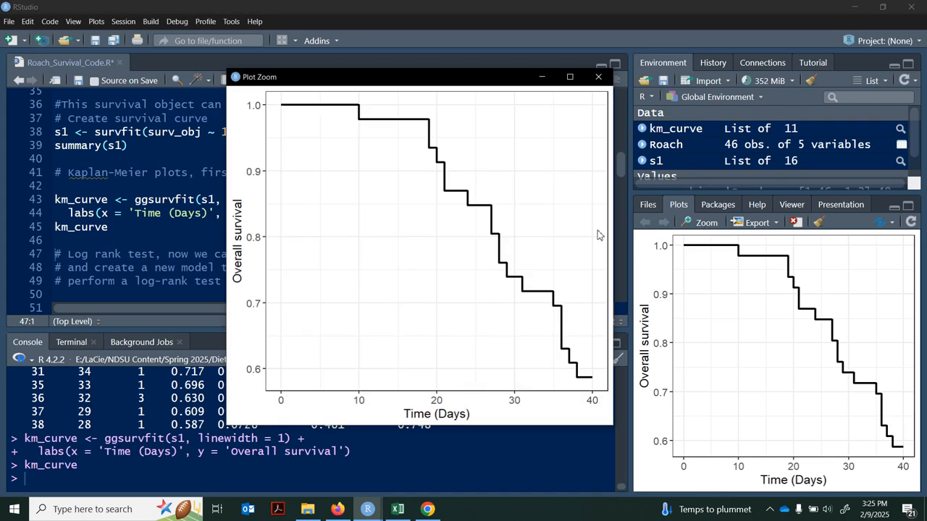
{"action": "left_click", "coordinate": [570, 78]}
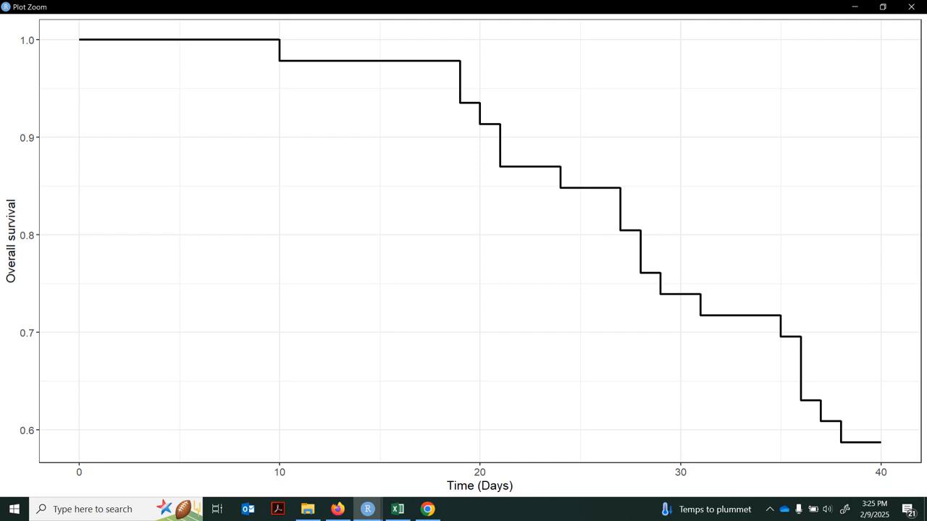
{"action": "left_click", "coordinate": [911, 7]}
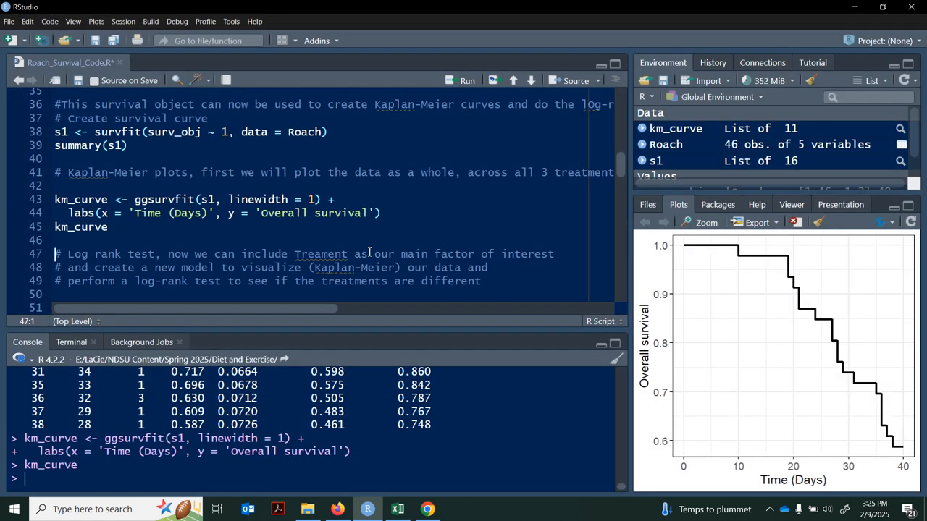
Step: Correct the misspelled 'Treament' to 'Treatment' in the log rank test comment
{"action": "scroll", "coordinate": [369, 252], "scroll_direction": "down", "scroll_amount": 2}
{"action": "scroll", "coordinate": [370, 252], "scroll_direction": "down", "scroll_amount": 1}
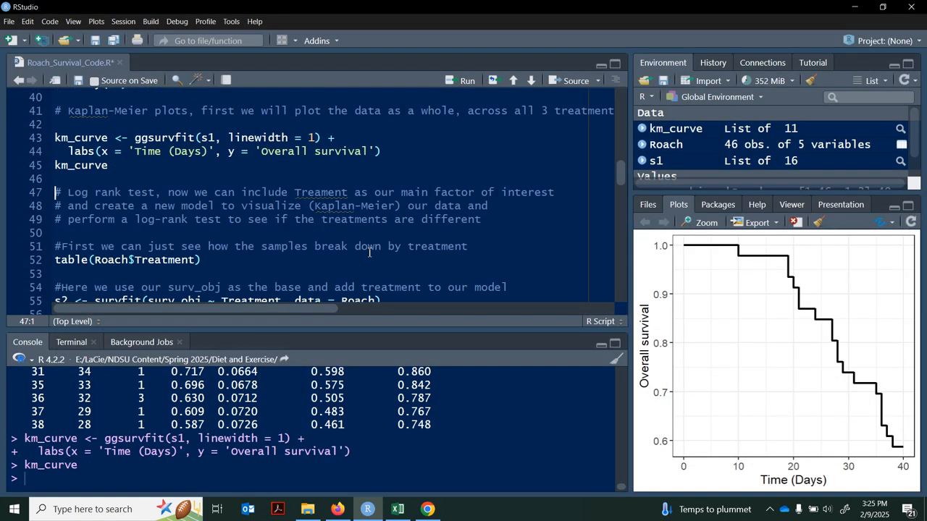
{"action": "left_click", "coordinate": [323, 193]}
{"action": "type", "text": "t"}
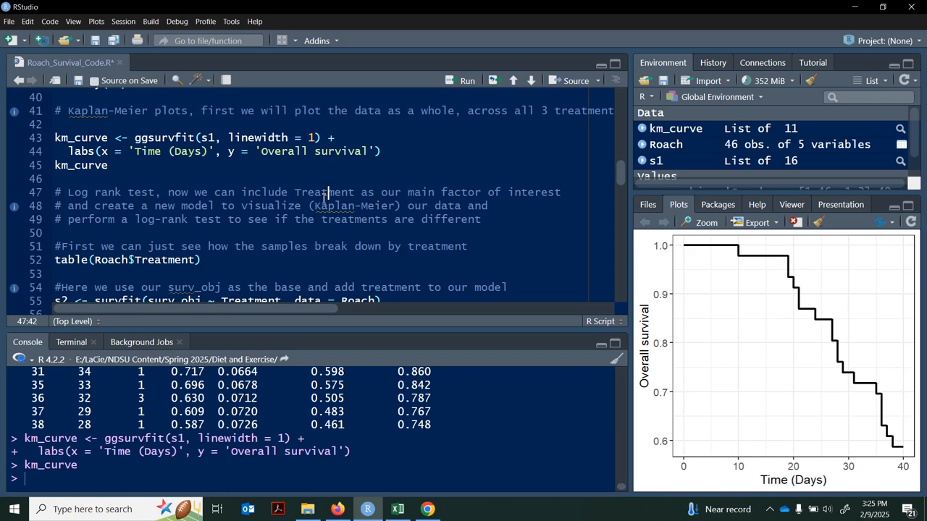
{"action": "left_click", "coordinate": [343, 219]}
Step: Run table(Roach$Treatment) to see how the samples break down by treatment
{"action": "scroll", "coordinate": [345, 219], "scroll_direction": "down", "scroll_amount": 1}
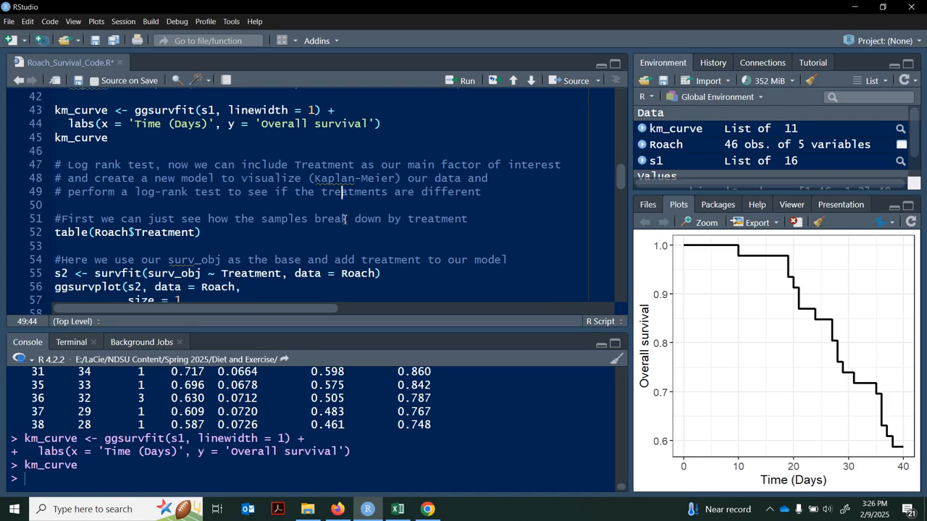
{"action": "scroll", "coordinate": [345, 219], "scroll_direction": "down", "scroll_amount": 1}
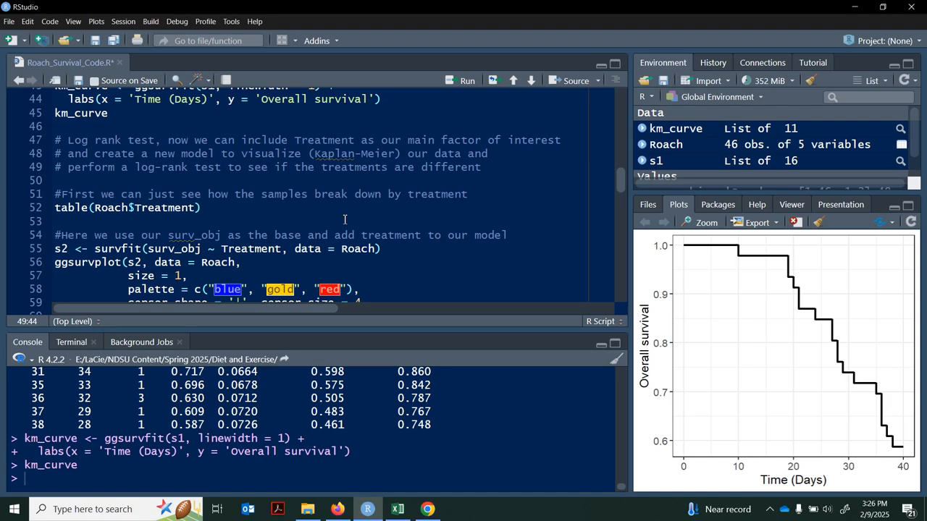
{"action": "left_click", "coordinate": [204, 207]}
{"action": "key", "text": "ctrl+Return"}
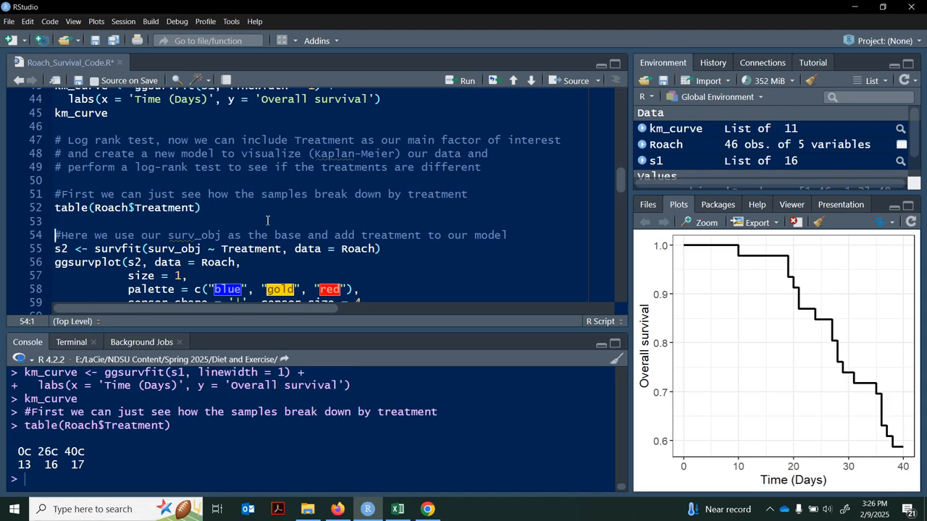
Step: Fit the survival model by treatment by running s2 <- survfit(surv_obj ~ Treatment, data = Roach)
{"action": "scroll", "coordinate": [268, 221], "scroll_direction": "down", "scroll_amount": 1}
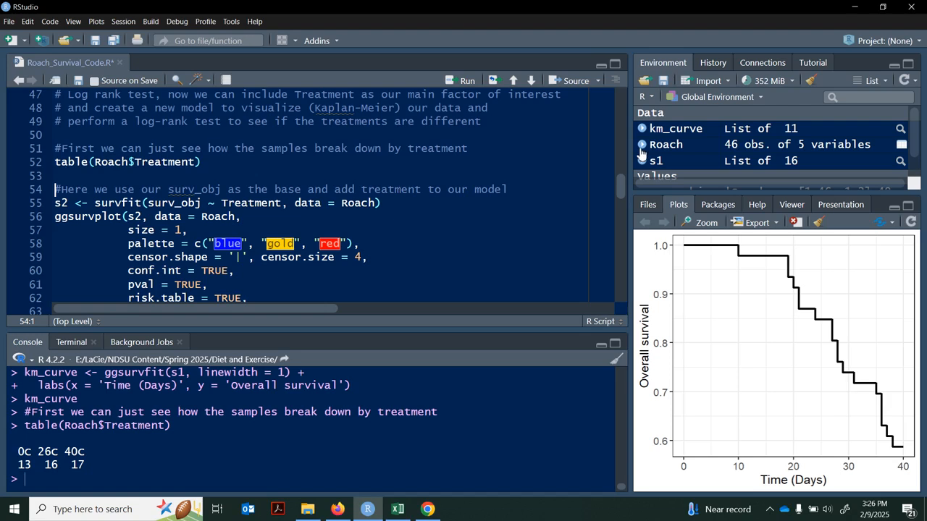
{"action": "scroll", "coordinate": [684, 147], "scroll_direction": "down", "scroll_amount": 1}
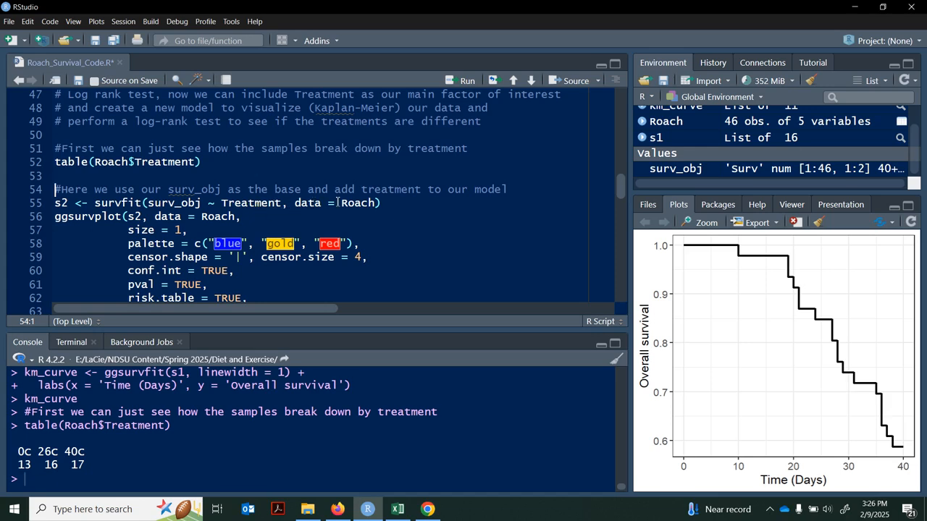
{"action": "left_click", "coordinate": [400, 205]}
{"action": "key", "text": "ctrl+Return"}
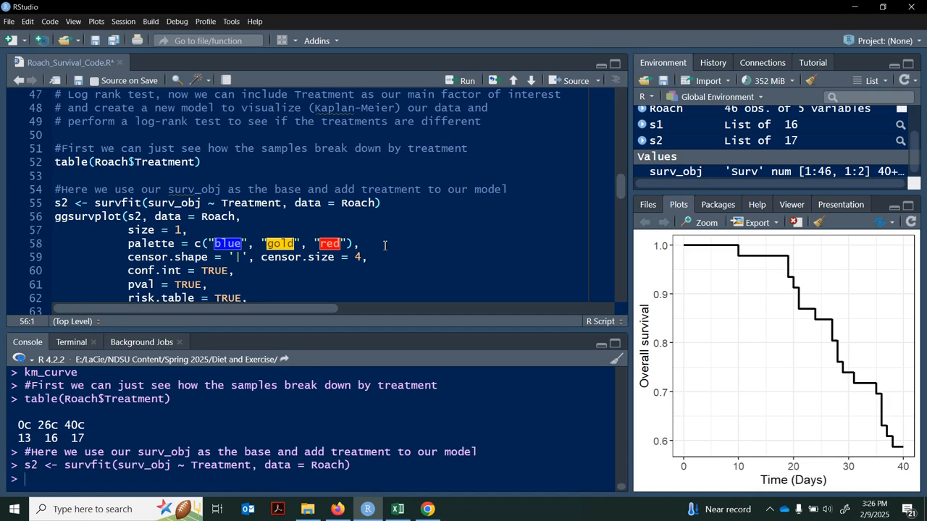
Step: Assign the first ggsurvplot call for s2 to an object named Km_2
{"action": "scroll", "coordinate": [419, 246], "scroll_direction": "down", "scroll_amount": 2}
{"action": "scroll", "coordinate": [419, 246], "scroll_direction": "down", "scroll_amount": 1}
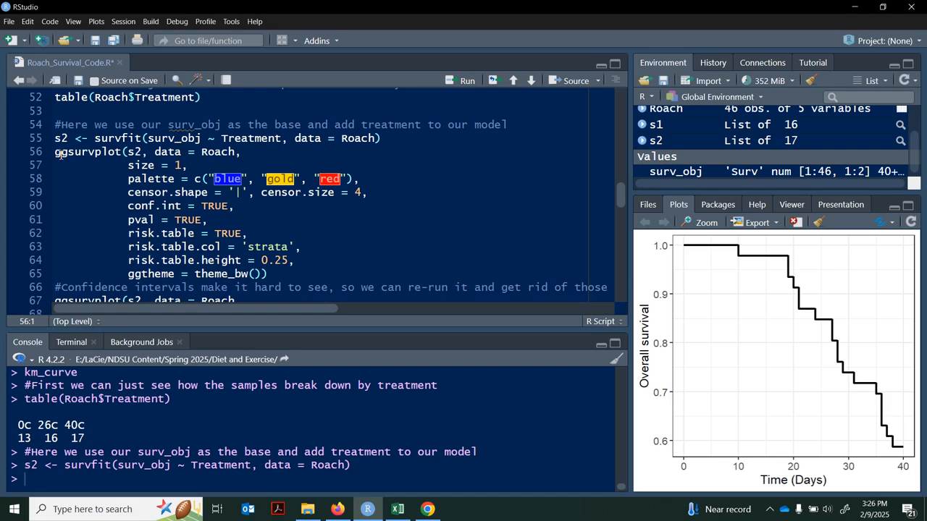
{"action": "type", "text": "Km-"}
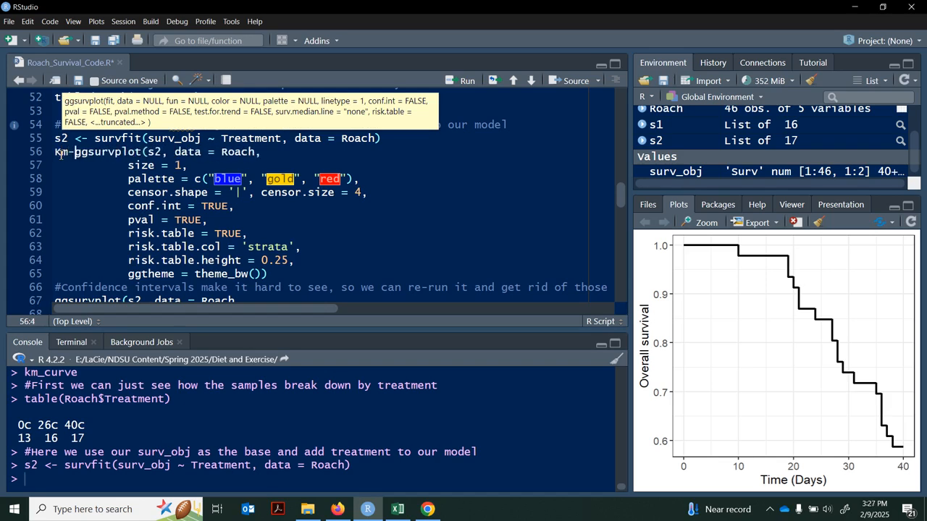
{"action": "type", "text": "2"}
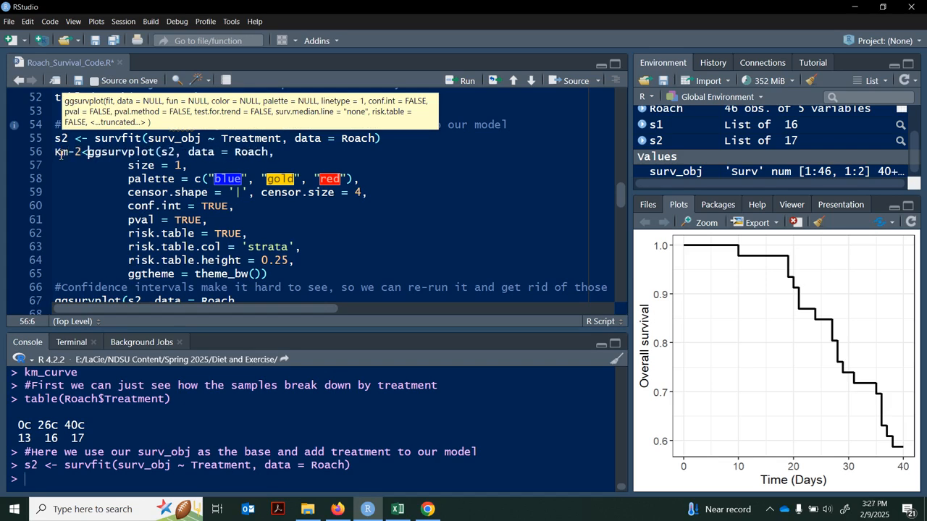
{"action": "type", "text": "<-"}
{"action": "left_click", "coordinate": [71, 157]}
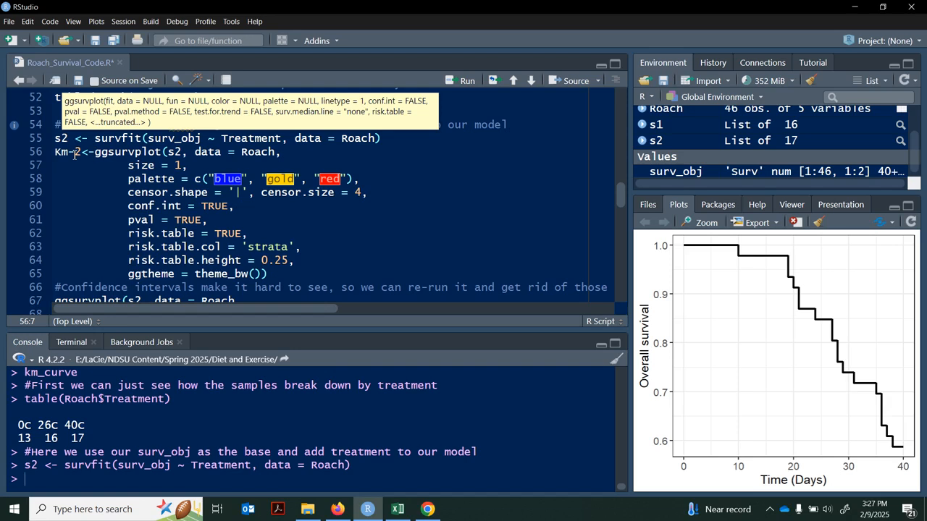
{"action": "key", "text": "BackSpace"}
{"action": "type", "text": "_"}
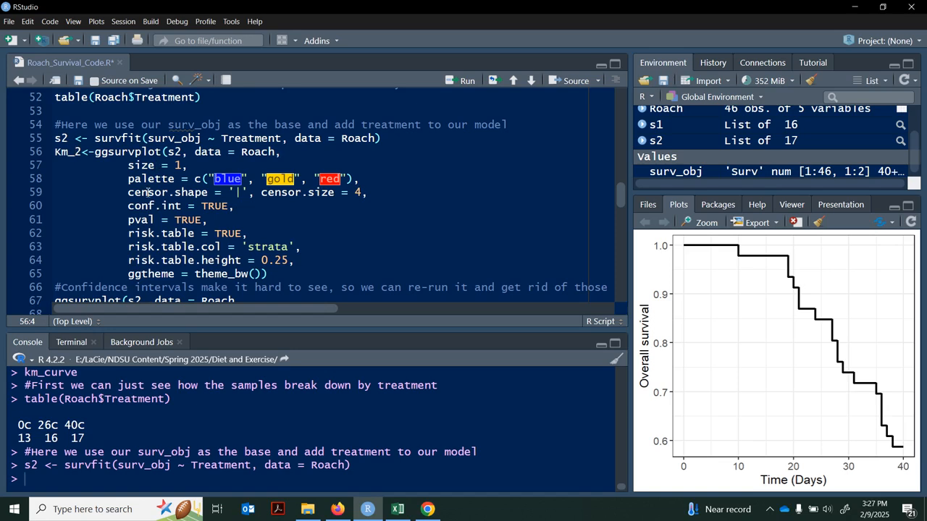
Step: Review the Km_2 plot arguments, then add ?ggsurvplot on a new line above the call and run it
{"action": "scroll", "coordinate": [144, 197], "scroll_direction": "down", "scroll_amount": 1}
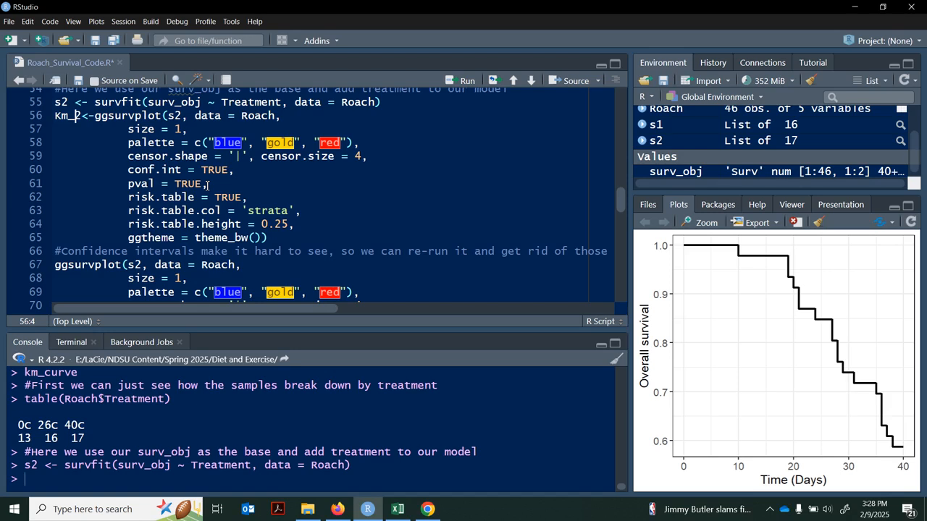
{"action": "scroll", "coordinate": [208, 185], "scroll_direction": "down", "scroll_amount": 1}
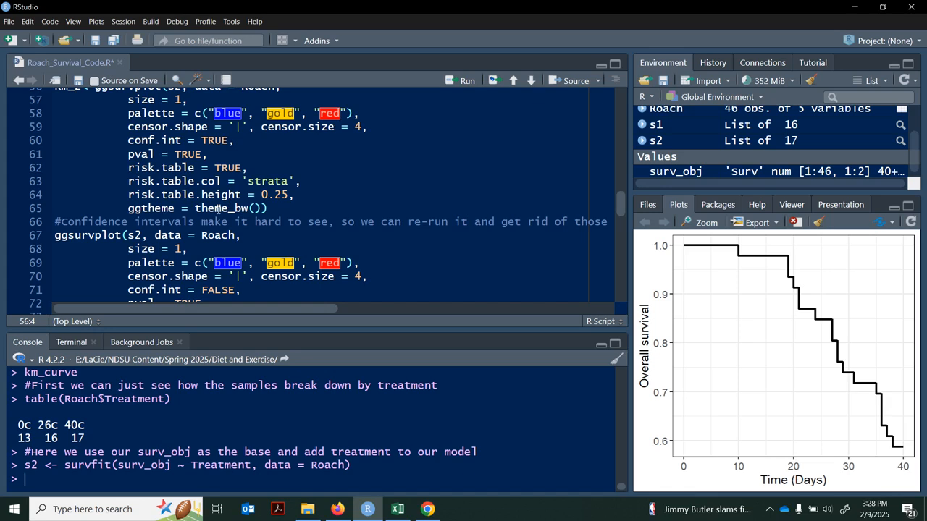
{"action": "scroll", "coordinate": [296, 208], "scroll_direction": "down", "scroll_amount": 1}
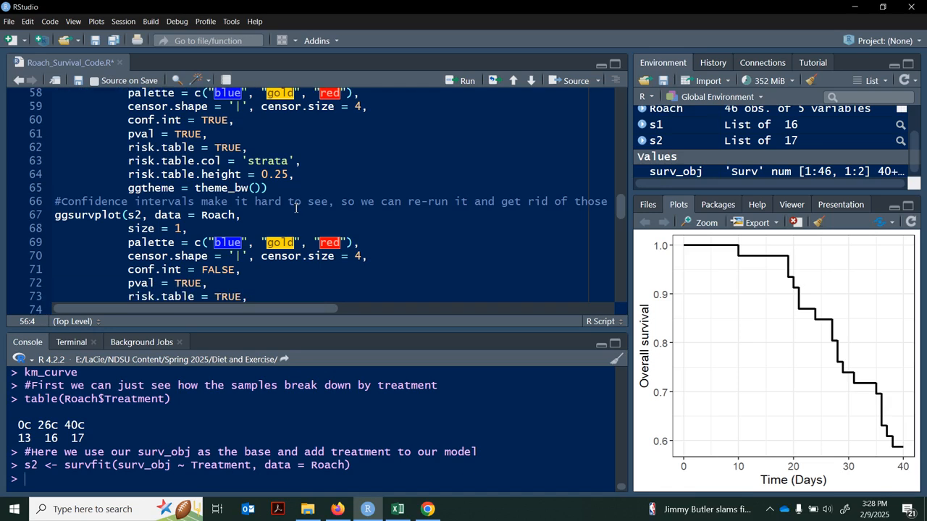
{"action": "scroll", "coordinate": [296, 207], "scroll_direction": "up", "scroll_amount": 3}
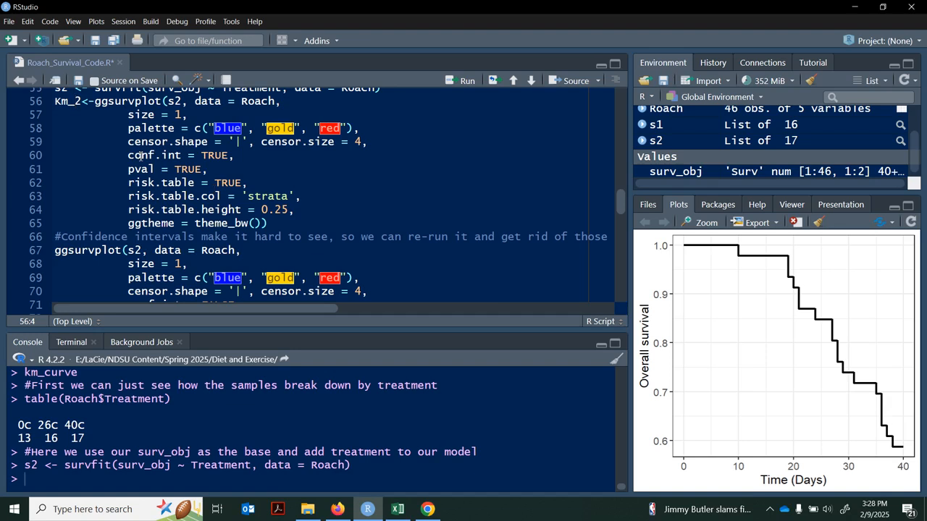
{"action": "scroll", "coordinate": [58, 134], "scroll_direction": "up", "scroll_amount": 3}
{"action": "left_click", "coordinate": [55, 140]}
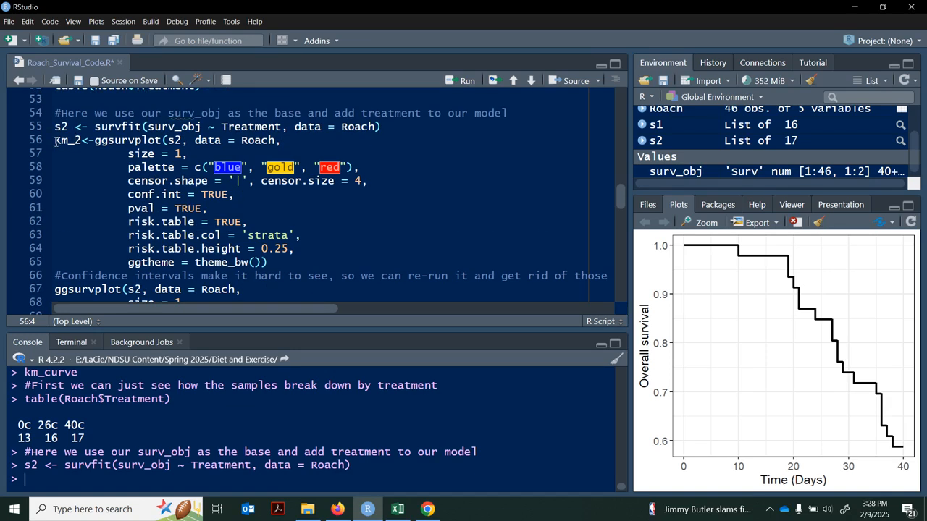
{"action": "key", "text": "Return"}
{"action": "left_click", "coordinate": [55, 141]}
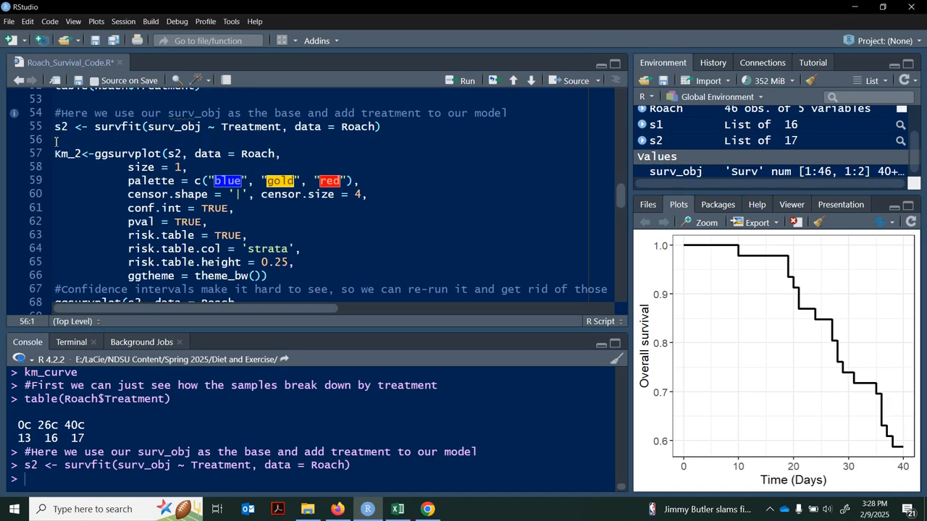
{"action": "type", "text": "?ggsurvplot"}
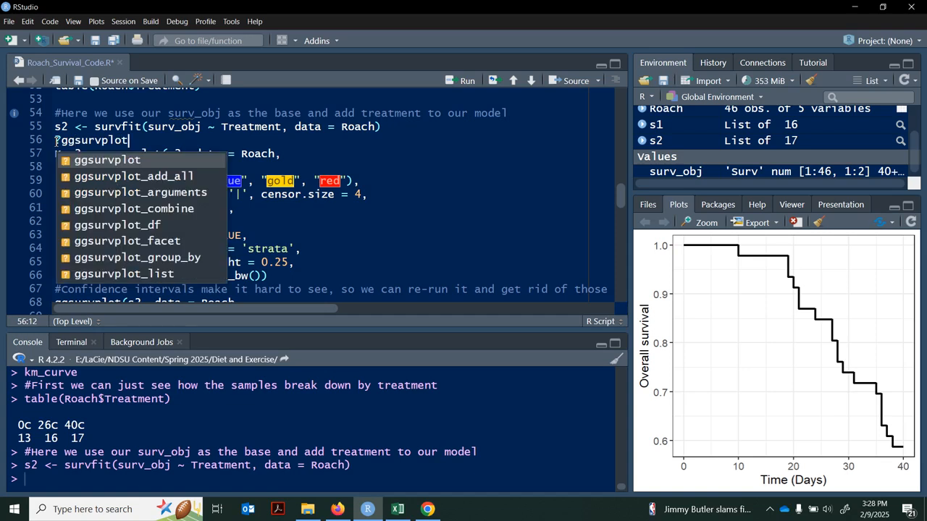
{"action": "left_click", "coordinate": [92, 164]}
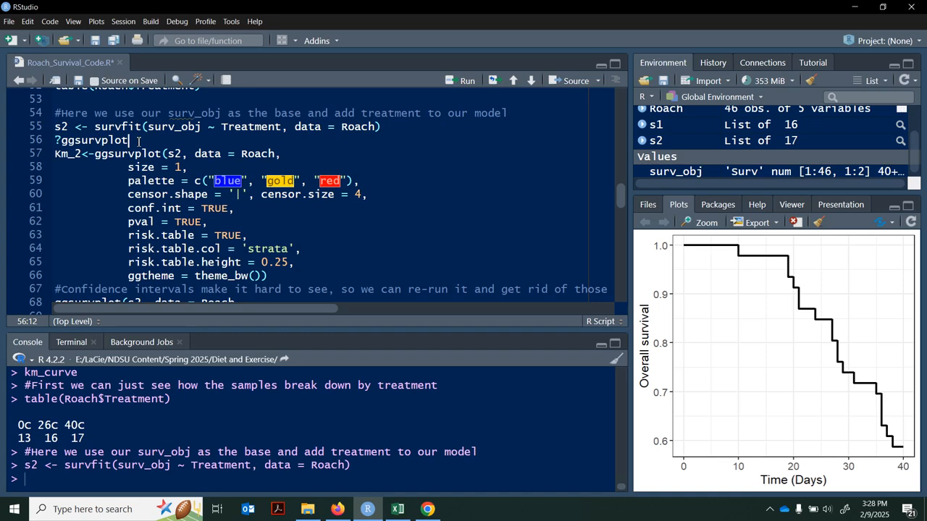
{"action": "key", "text": "ctrl+Return"}
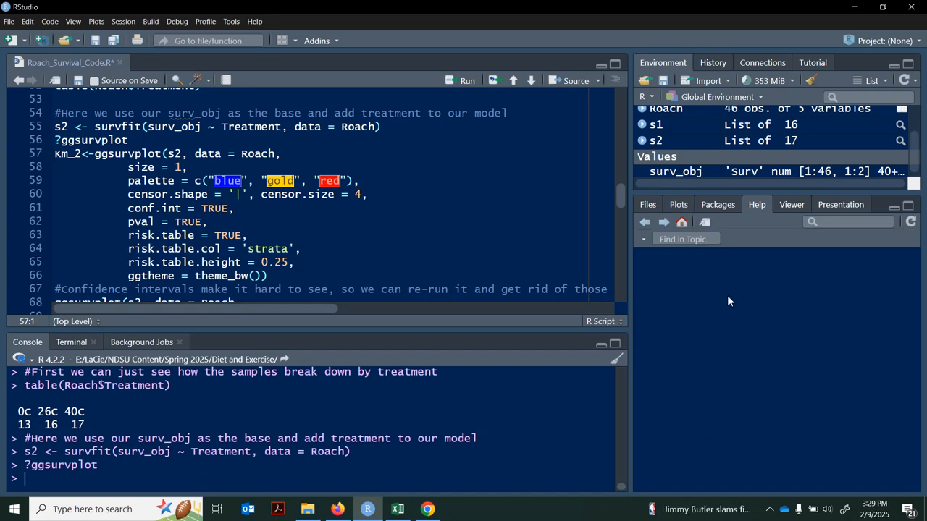
Step: Examine the ggsurvplot documentation's description and usage arguments, and return to the plot view
{"action": "scroll", "coordinate": [787, 391], "scroll_direction": "down", "scroll_amount": 1}
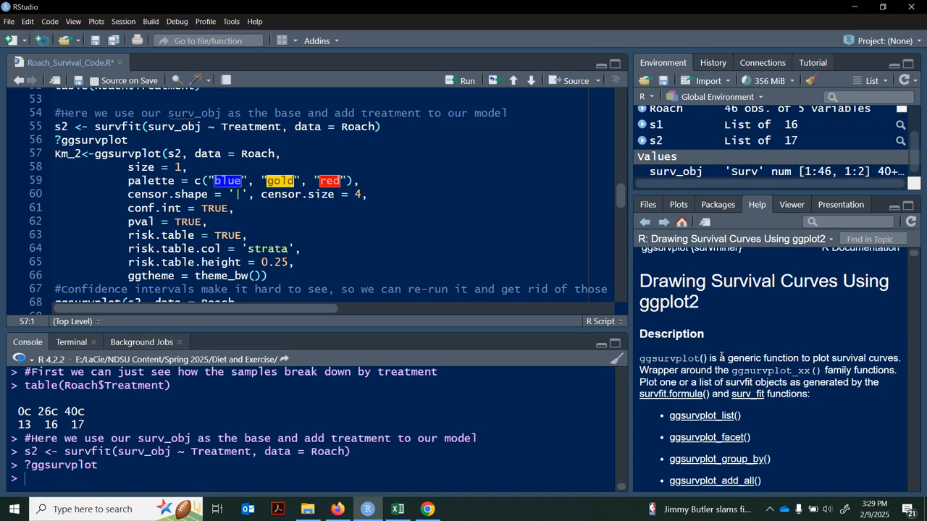
{"action": "scroll", "coordinate": [721, 357], "scroll_direction": "down", "scroll_amount": 5}
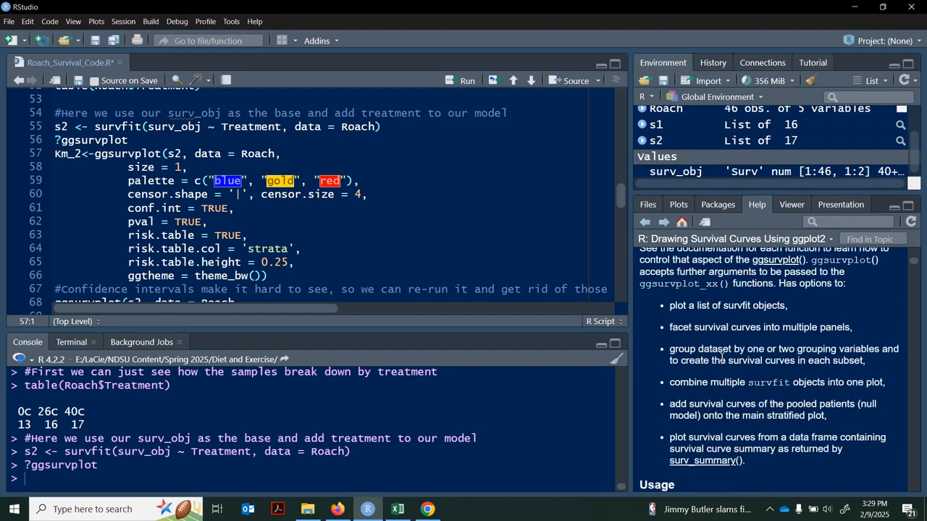
{"action": "scroll", "coordinate": [721, 357], "scroll_direction": "down", "scroll_amount": 5}
{"action": "scroll", "coordinate": [738, 352], "scroll_direction": "down", "scroll_amount": 6}
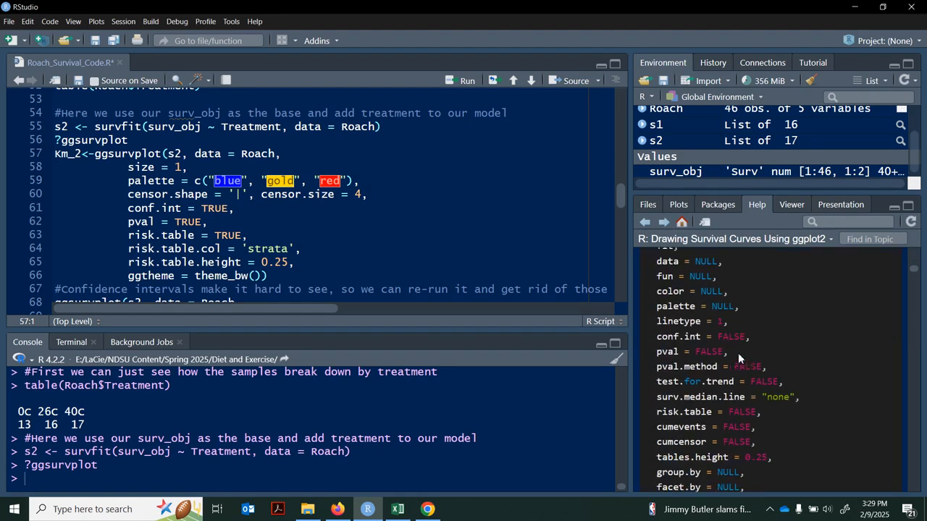
{"action": "scroll", "coordinate": [737, 353], "scroll_direction": "down", "scroll_amount": 2}
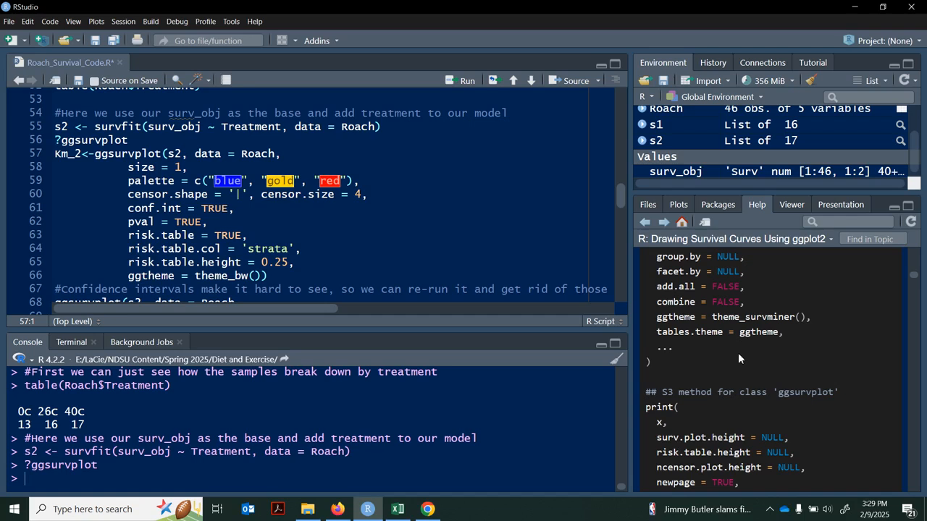
{"action": "left_click", "coordinate": [679, 205]}
Step: Run the Km_2 ggsurvplot code with confidence intervals, p-value, strata-coloured risk table and the blue, gold and red palette
{"action": "left_click", "coordinate": [281, 273]}
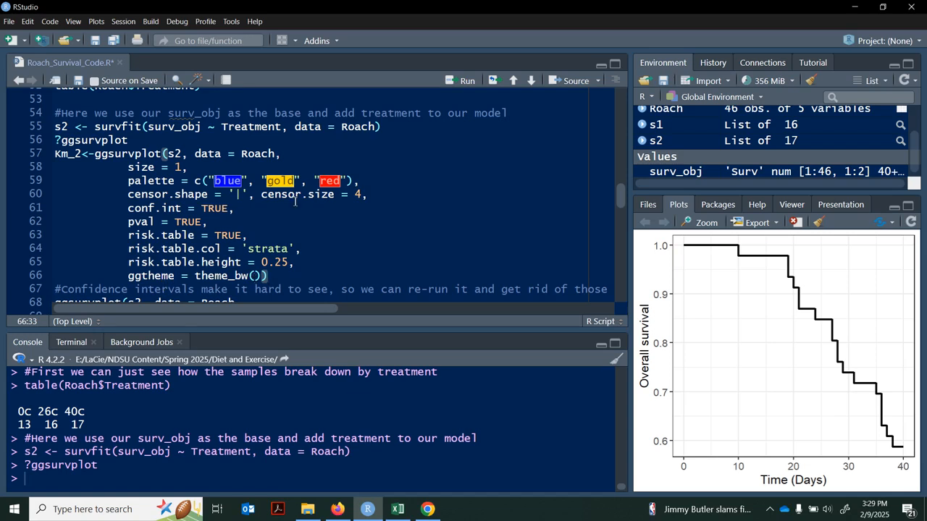
{"action": "left_click", "coordinate": [275, 287]}
{"action": "left_click", "coordinate": [274, 284]}
{"action": "key", "text": "ctrl+Return"}
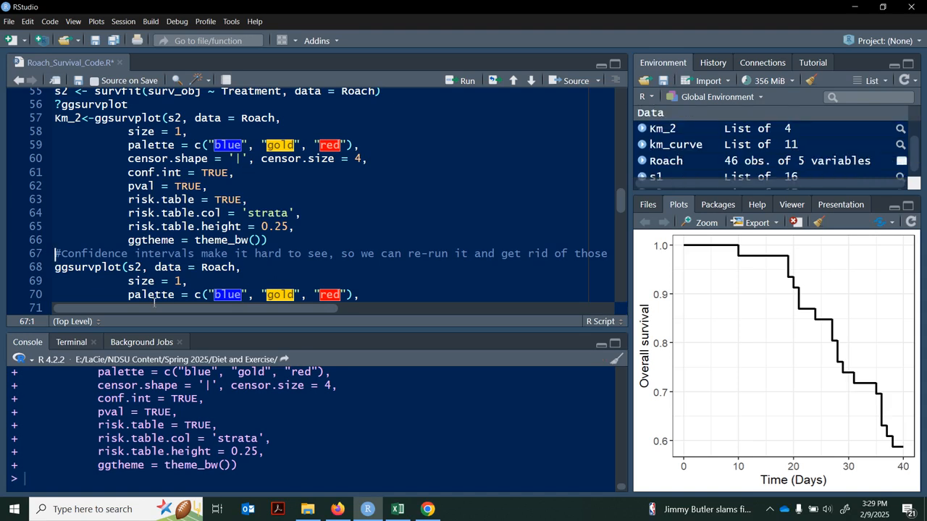
Step: Add a Km_2 line below the ggsurvplot call, run it to draw the treatment survival plot, and open the plot enlarged
{"action": "key", "text": "Return"}
{"action": "key", "text": "Up"}
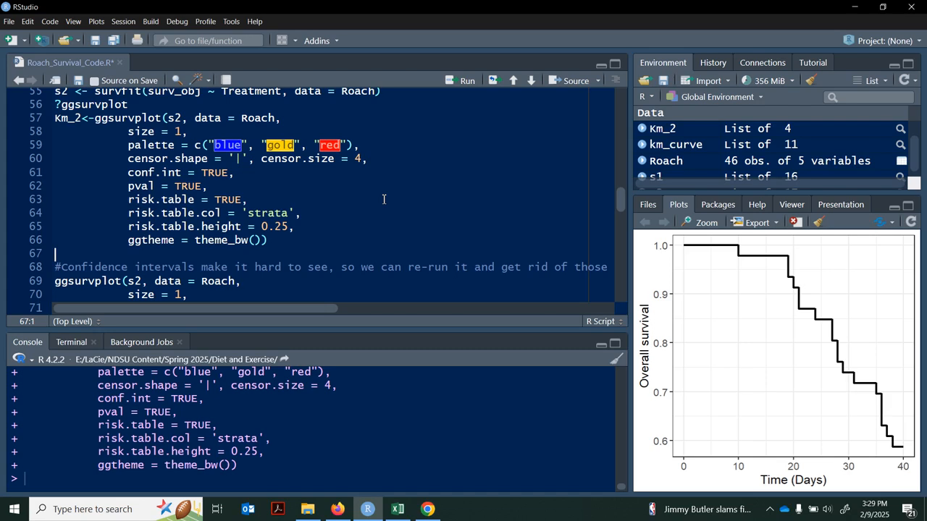
{"action": "type", "text": "Km_2"}
{"action": "key", "text": "ctrl+Return"}
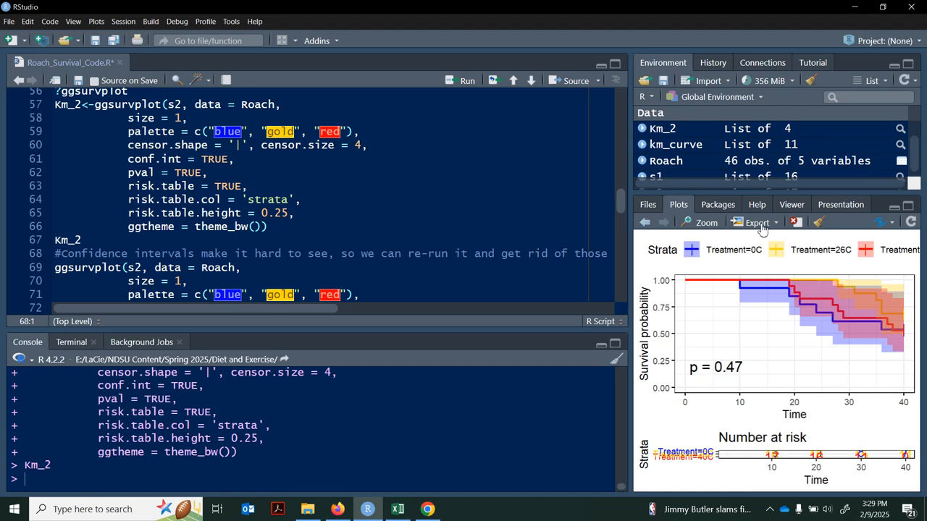
{"action": "left_click", "coordinate": [707, 230]}
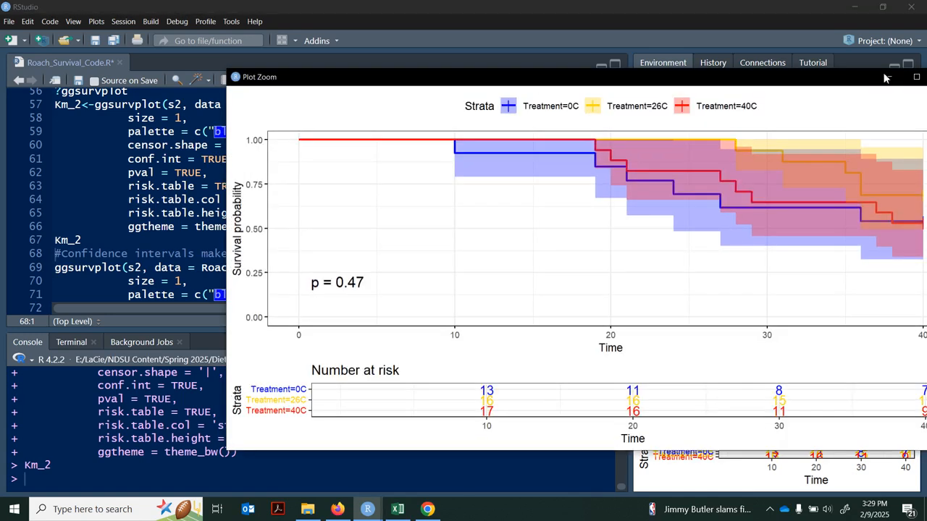
Step: View the enlarged Km_2 survival plot at full screen, and close the plot window
{"action": "left_click", "coordinate": [914, 80]}
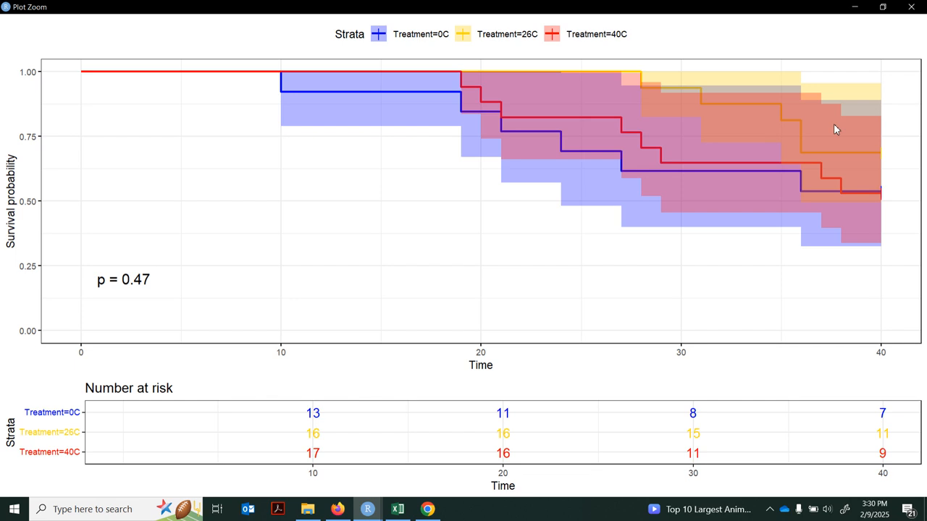
{"action": "left_click", "coordinate": [911, 6]}
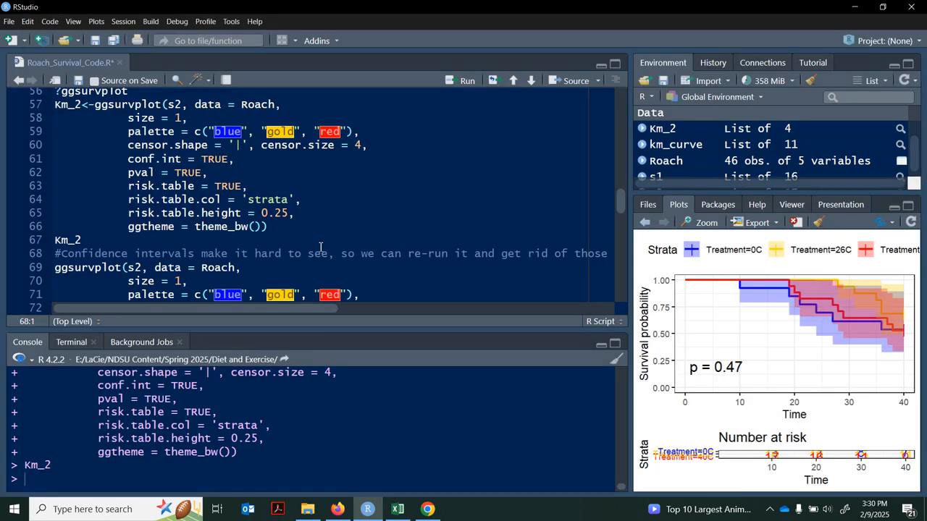
Step: Run the second ggsurvplot call with conf.int = FALSE, view its plot at full screen, and close the plot window
{"action": "scroll", "coordinate": [321, 248], "scroll_direction": "down", "scroll_amount": 2}
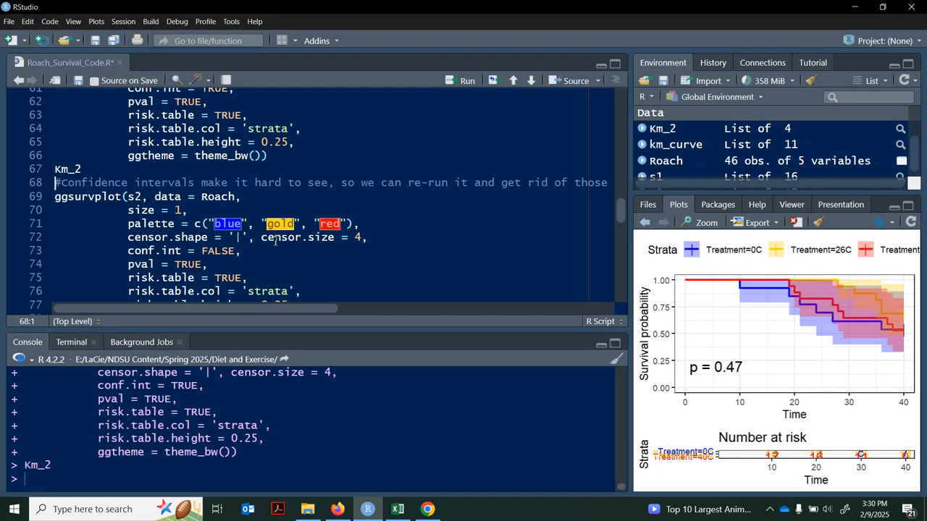
{"action": "scroll", "coordinate": [277, 242], "scroll_direction": "down", "scroll_amount": 3}
{"action": "left_click", "coordinate": [279, 202]}
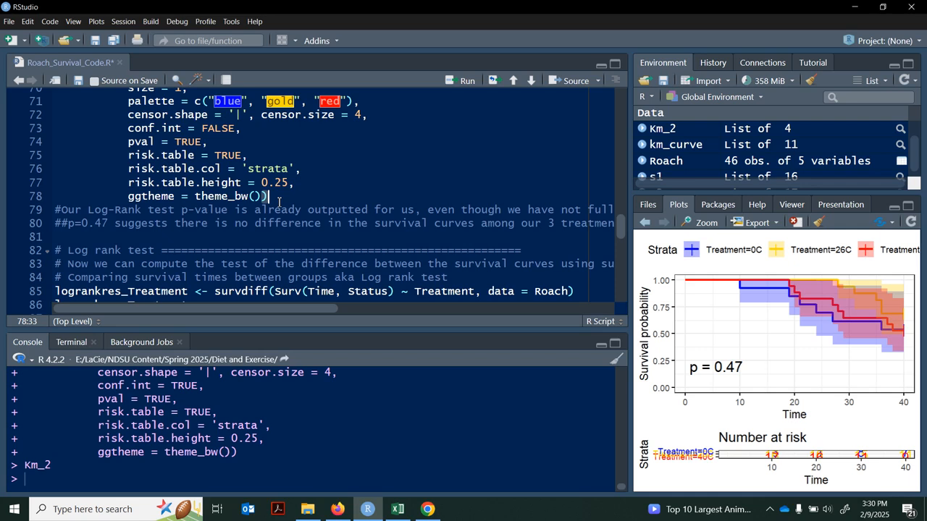
{"action": "key", "text": "ctrl+Return"}
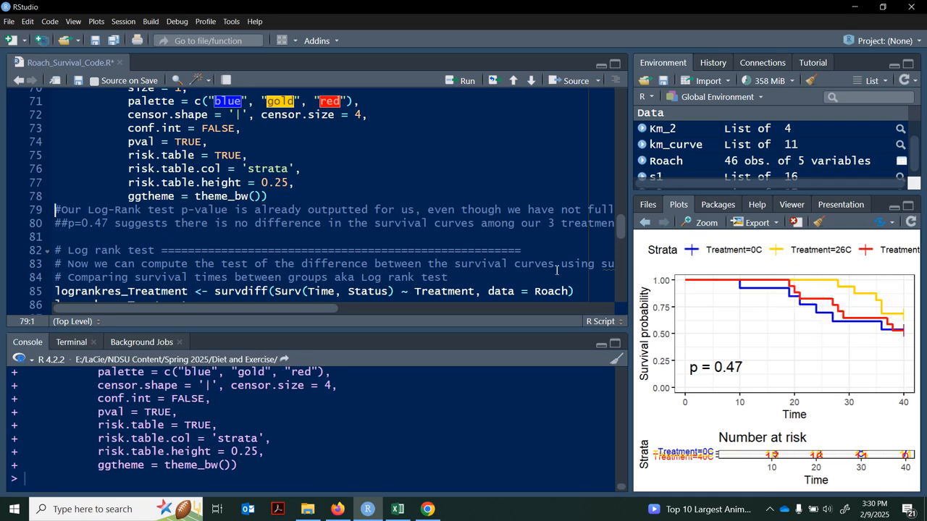
{"action": "left_click", "coordinate": [701, 223]}
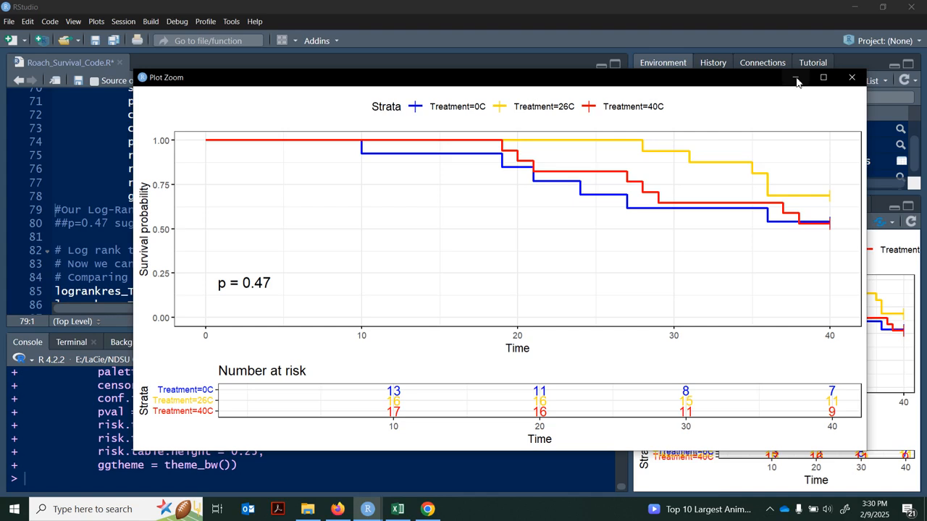
{"action": "left_click", "coordinate": [825, 80]}
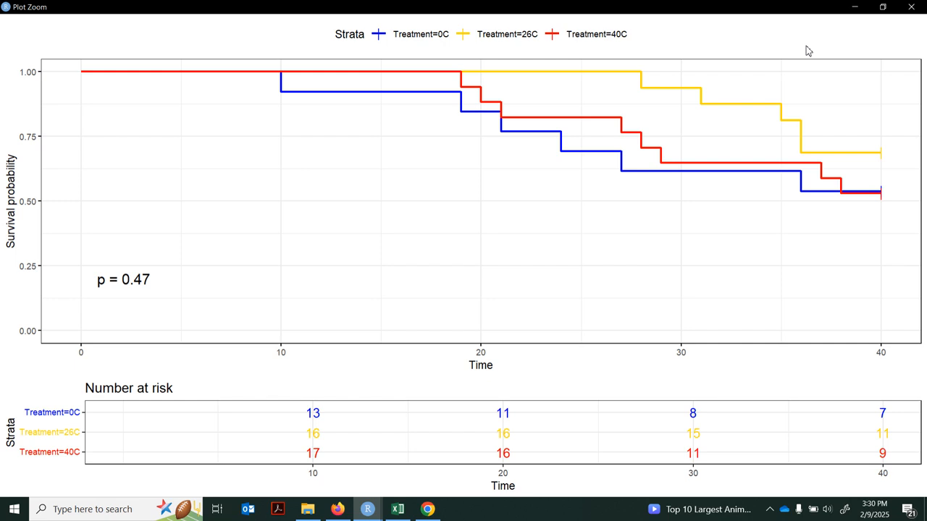
{"action": "left_click", "coordinate": [908, 12]}
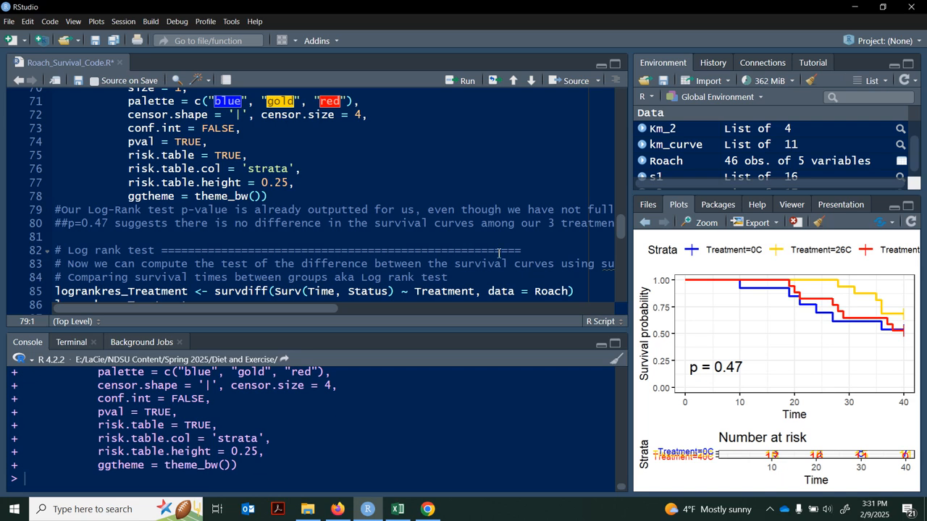
Step: Run the survdiff log-rank test by Treatment, print logrankres_Treatment, and highlight the chi-square line in the output
{"action": "scroll", "coordinate": [500, 251], "scroll_direction": "down", "scroll_amount": 2}
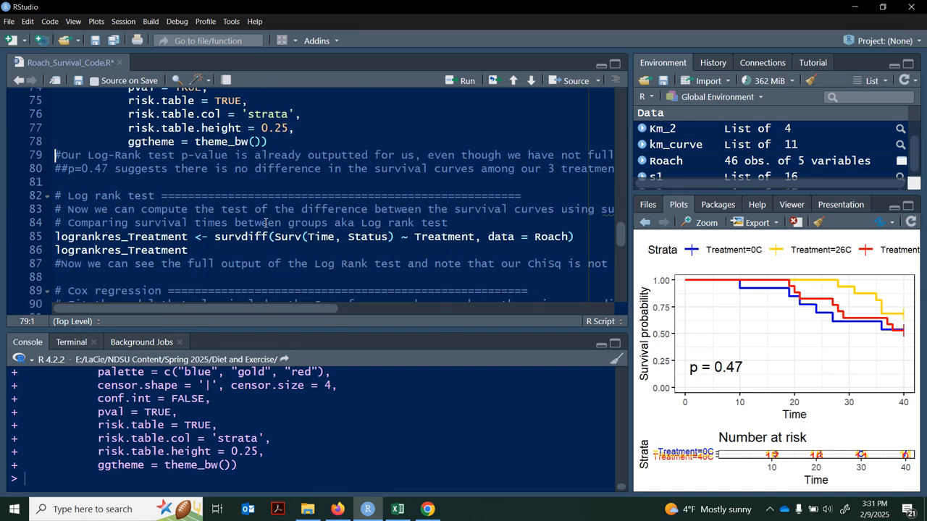
{"action": "scroll", "coordinate": [266, 223], "scroll_direction": "down", "scroll_amount": 1}
{"action": "left_click", "coordinate": [191, 196]}
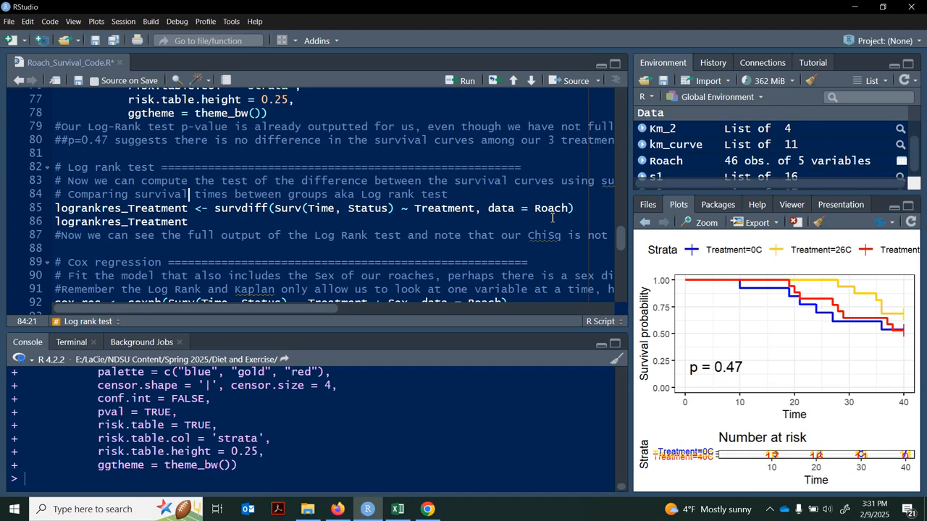
{"action": "left_click", "coordinate": [579, 209]}
{"action": "key", "text": "ctrl+Return"}
{"action": "key", "text": "ctrl+Return"}
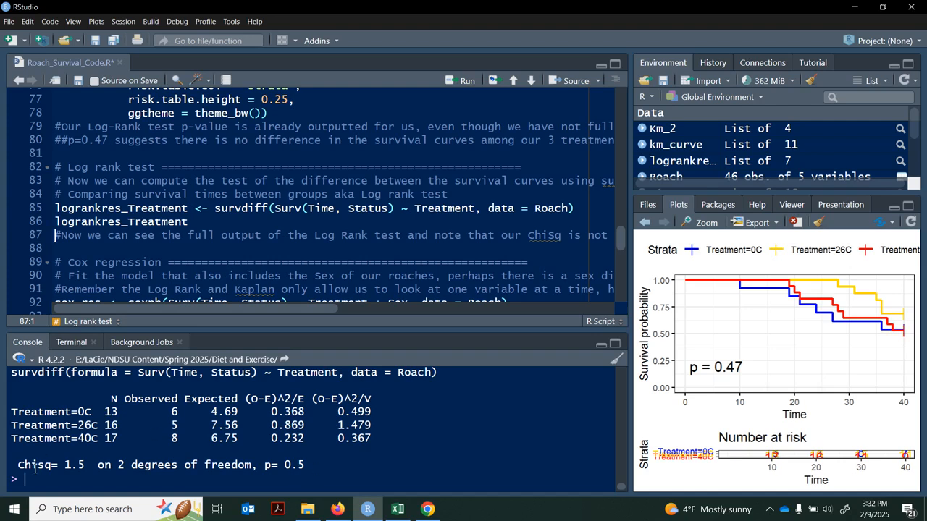
{"action": "left_click_drag", "start_coordinate": [34, 467], "coordinate": [319, 464]}
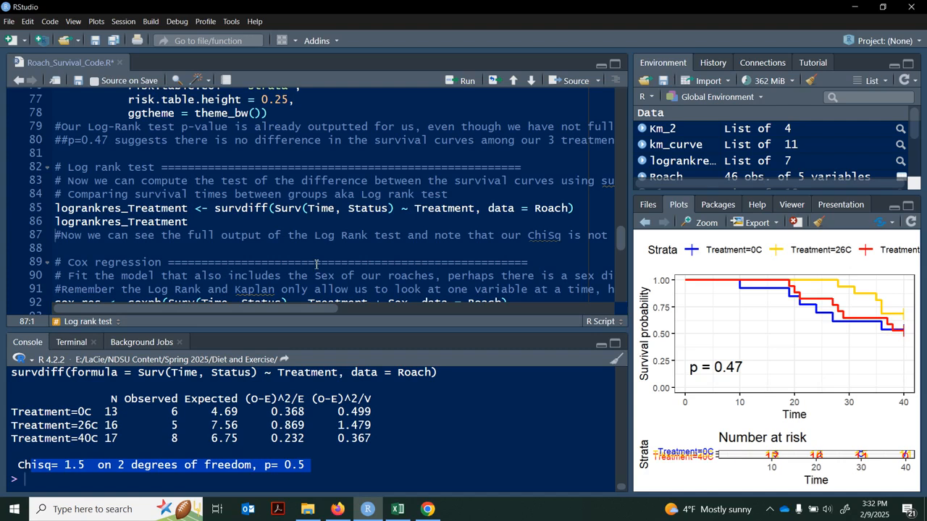
Step: Fit the cox_res Cox regression of Surv(Time, Status) on Treatment + Sex with the Roach data
{"action": "scroll", "coordinate": [315, 265], "scroll_direction": "down", "scroll_amount": 2}
{"action": "scroll", "coordinate": [315, 265], "scroll_direction": "down", "scroll_amount": 2}
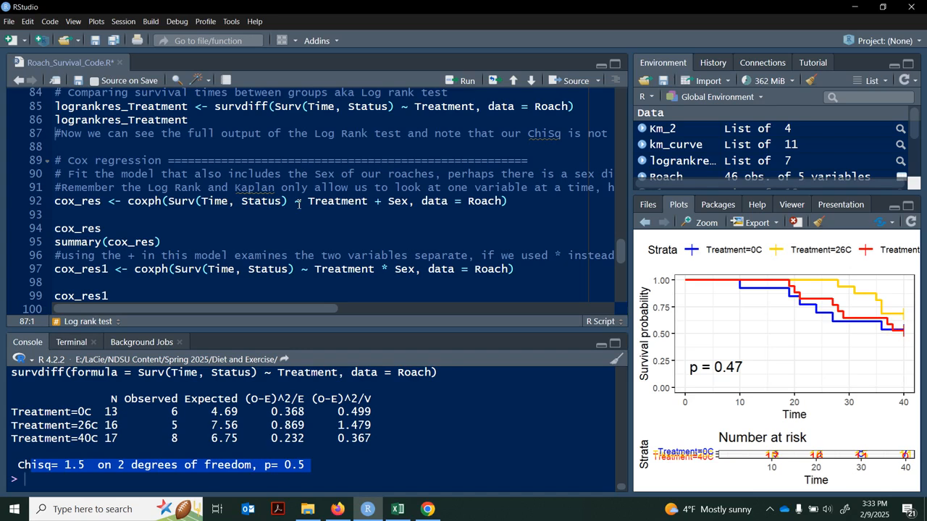
{"action": "left_click", "coordinate": [377, 201]}
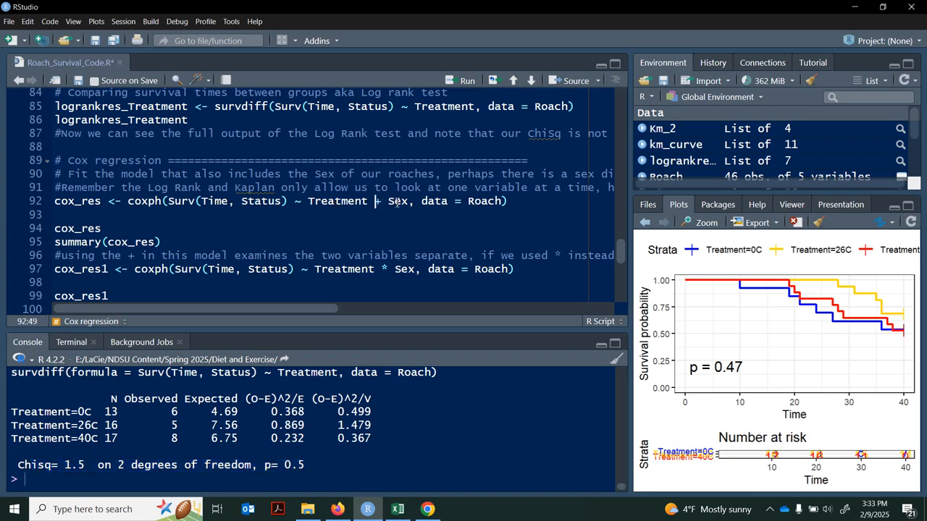
{"action": "left_click", "coordinate": [397, 202]}
{"action": "left_click", "coordinate": [514, 204]}
{"action": "key", "text": "ctrl+Return"}
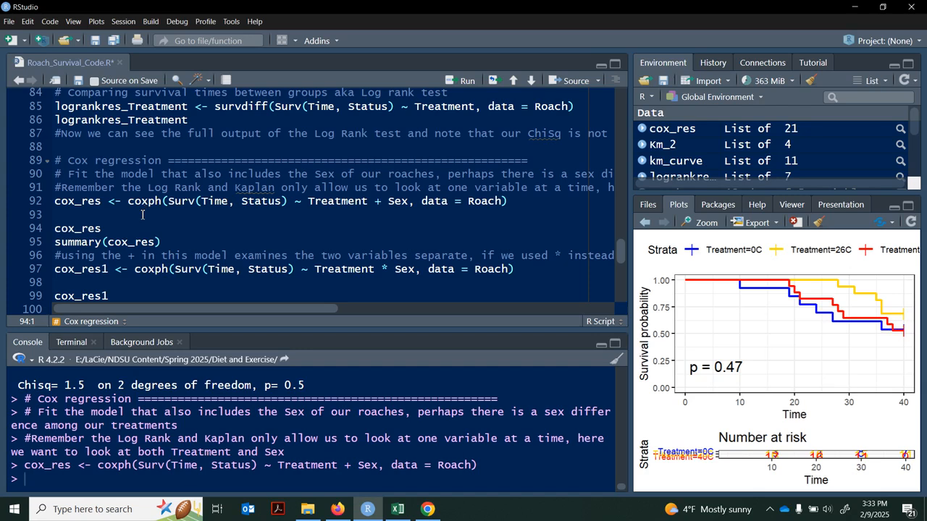
Step: Print the cox_res model and its summary, and check the overall test statistics
{"action": "key", "text": "ctrl+Return"}
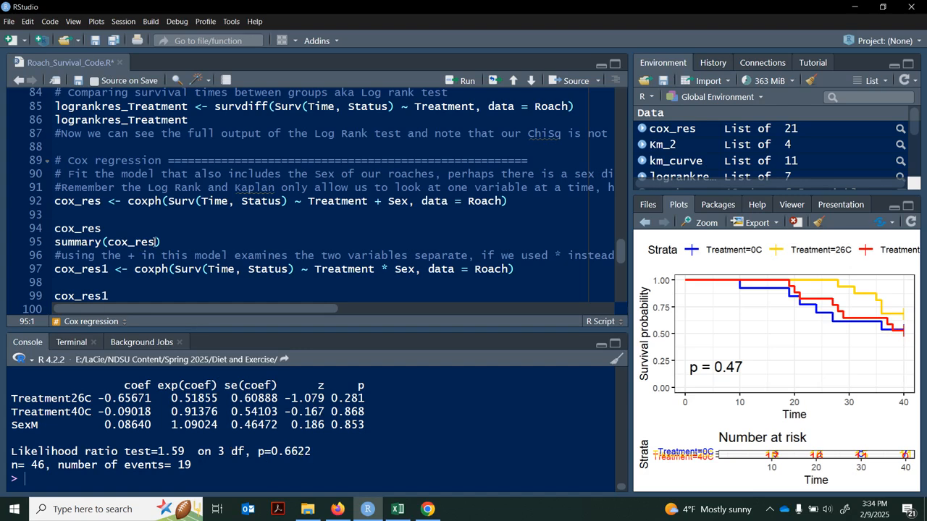
{"action": "key", "text": "ctrl+Return"}
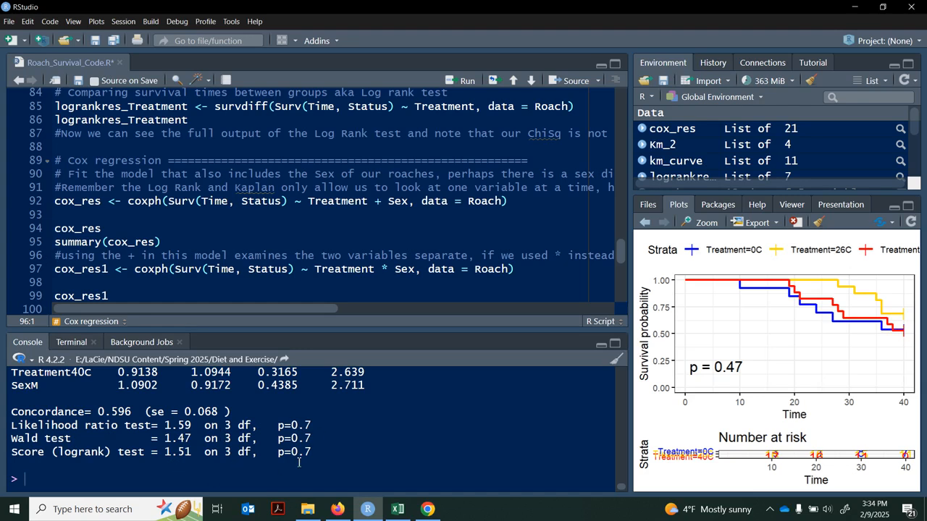
{"action": "scroll", "coordinate": [342, 457], "scroll_direction": "up", "scroll_amount": 1}
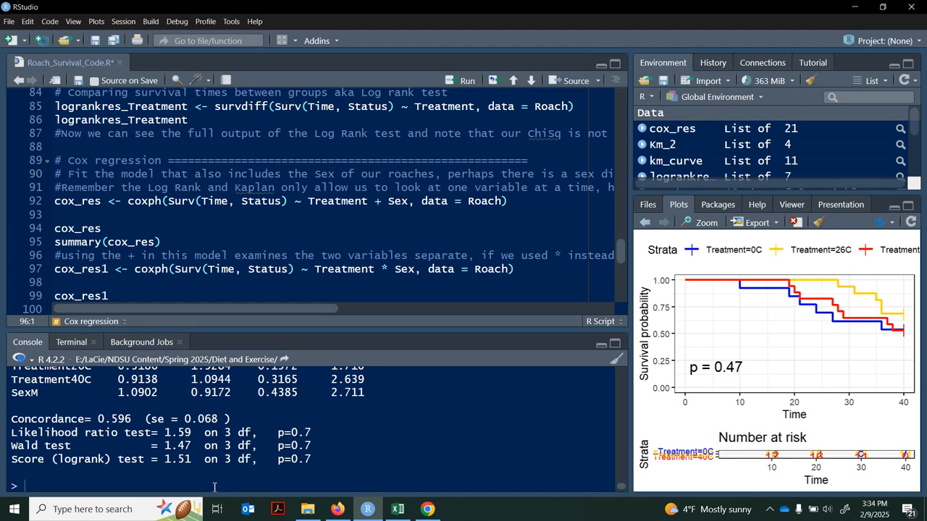
Step: Compare the + and * operators in the two Cox formulas, and fit the cox_res1 interaction model with Treatment * Sex
{"action": "left_click", "coordinate": [385, 203]}
{"action": "left_click", "coordinate": [375, 204]}
{"action": "left_click", "coordinate": [389, 272]}
{"action": "left_click", "coordinate": [384, 272]}
{"action": "left_click", "coordinate": [102, 269]}
{"action": "left_click", "coordinate": [527, 266]}
{"action": "key", "text": "ctrl+Return"}
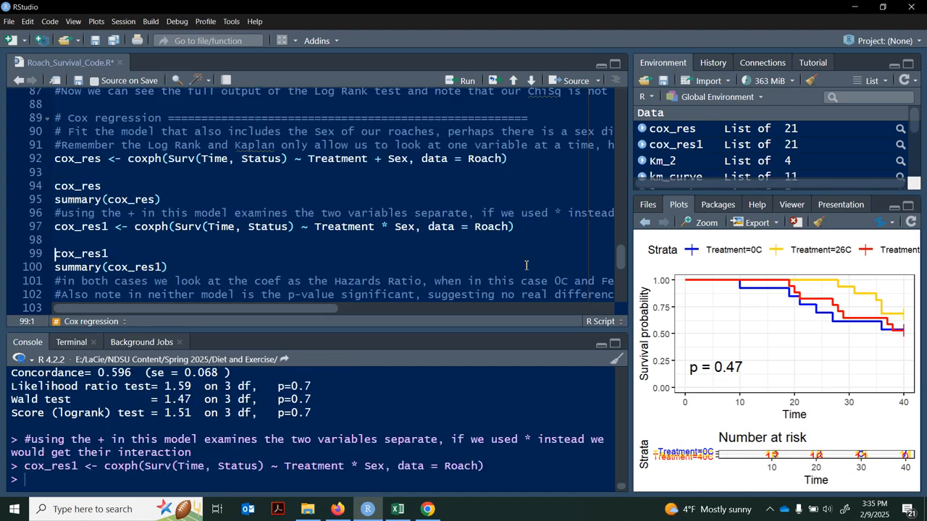
Step: Print the cox_res1 model and its summary, and review the hazard ratios, confidence limits and overall tests
{"action": "key", "text": "ctrl+Return"}
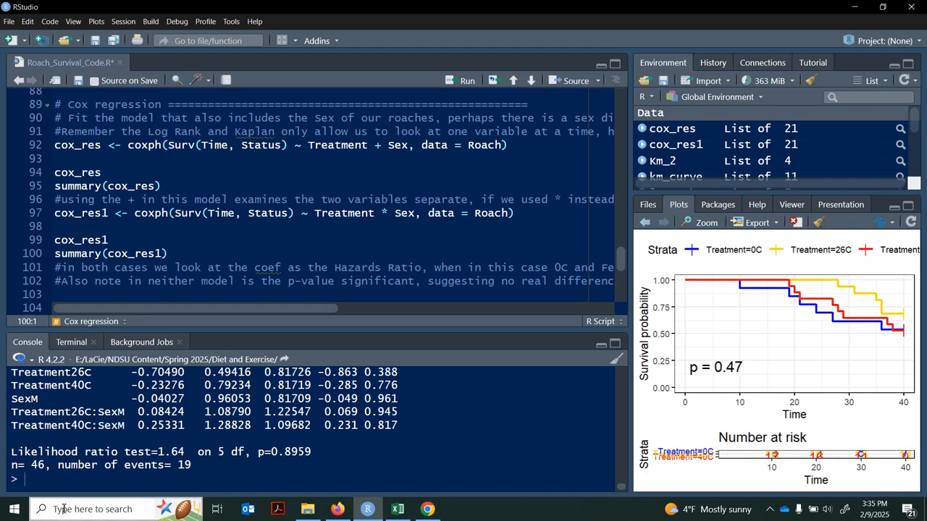
{"action": "scroll", "coordinate": [198, 422], "scroll_direction": "up", "scroll_amount": 1}
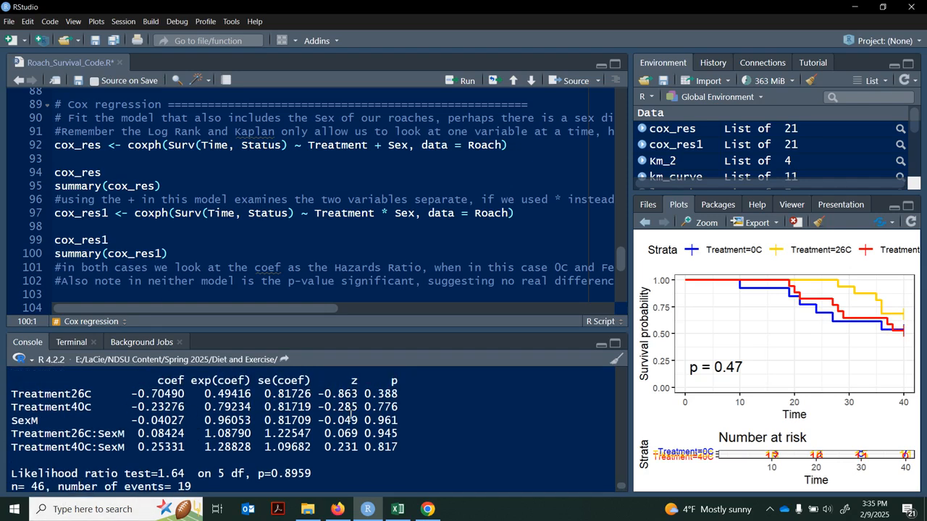
{"action": "left_click", "coordinate": [171, 254]}
{"action": "key", "text": "ctrl+Return"}
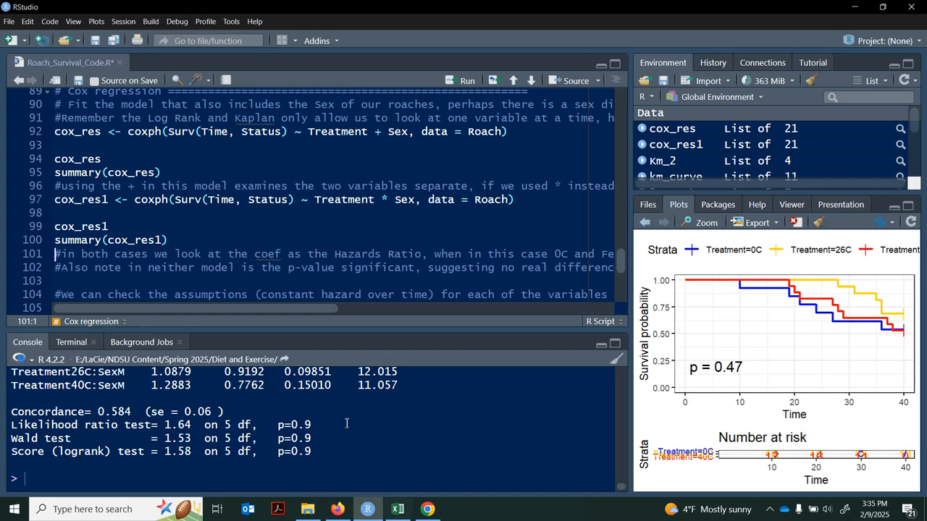
{"action": "scroll", "coordinate": [174, 407], "scroll_direction": "up", "scroll_amount": 4}
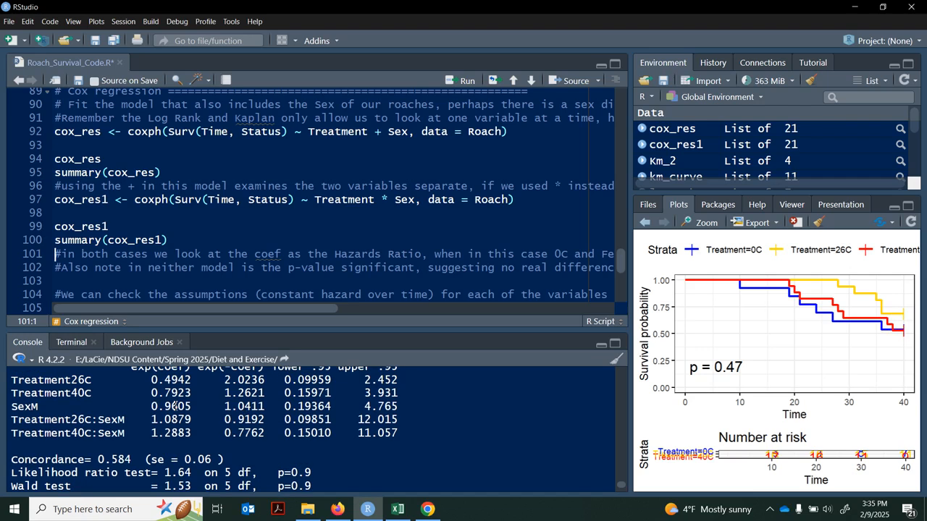
{"action": "scroll", "coordinate": [197, 430], "scroll_direction": "up", "scroll_amount": 1}
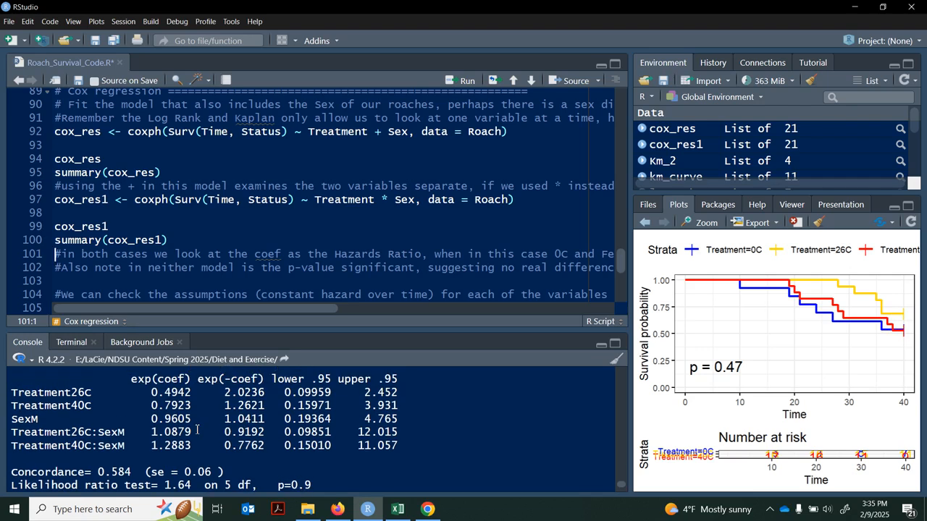
{"action": "scroll", "coordinate": [197, 430], "scroll_direction": "down", "scroll_amount": 5}
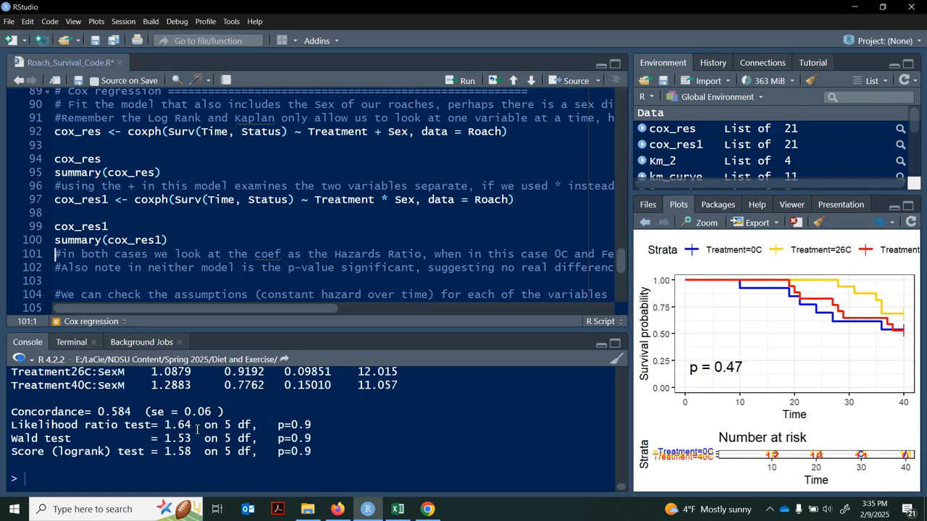
{"action": "scroll", "coordinate": [192, 396], "scroll_direction": "up", "scroll_amount": 5}
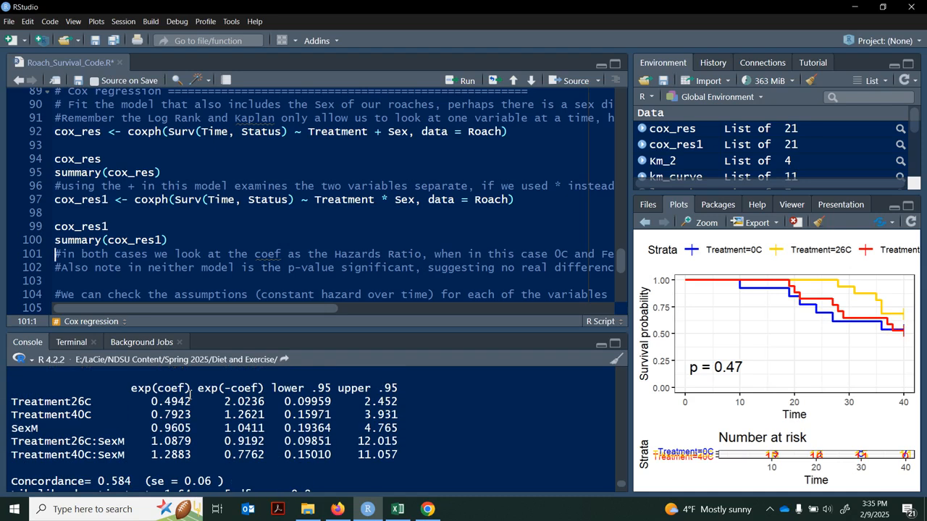
{"action": "scroll", "coordinate": [191, 396], "scroll_direction": "down", "scroll_amount": 5}
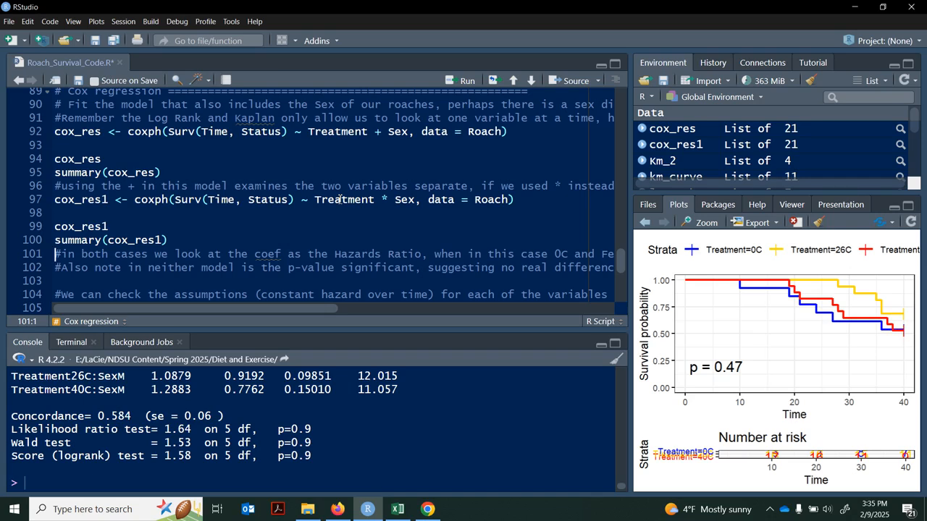
Step: Run the proportional hazards check survival::cox.zph on cox_res, store it as test, and print the result
{"action": "scroll", "coordinate": [360, 219], "scroll_direction": "down", "scroll_amount": 2}
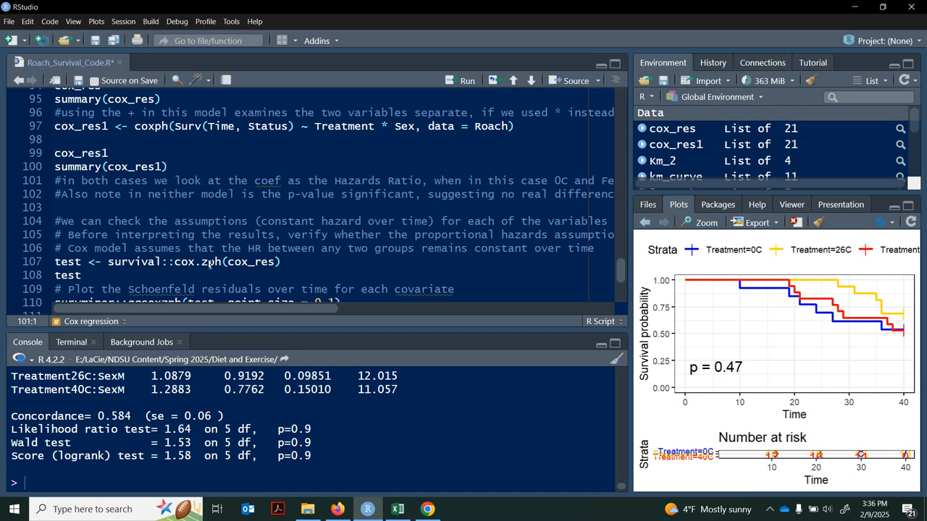
{"action": "left_click", "coordinate": [284, 263]}
{"action": "key", "text": "ctrl+Return"}
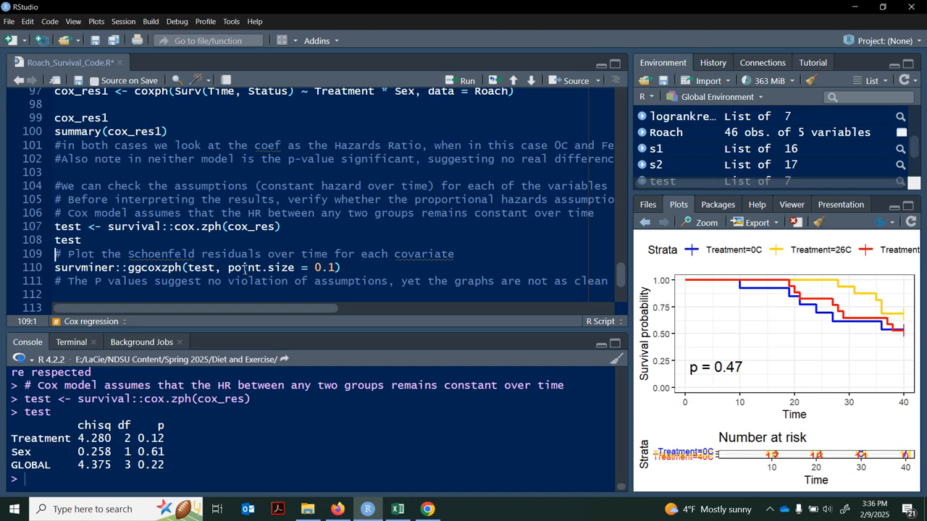
Step: Plot the Schoenfeld residuals with ggcoxzph at point.size = 0.1, view the plot enlarged, and close the plot window
{"action": "left_click", "coordinate": [364, 265]}
{"action": "key", "text": "ctrl+Return"}
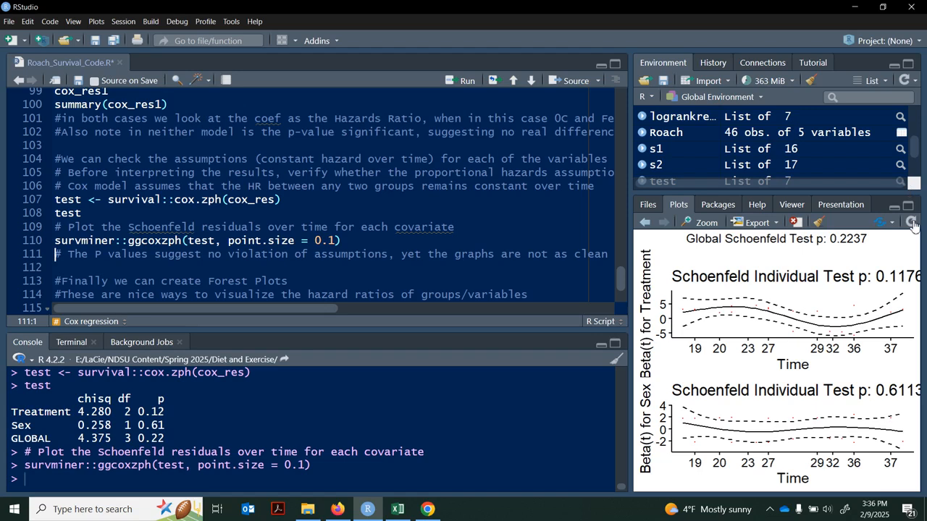
{"action": "left_click", "coordinate": [707, 224]}
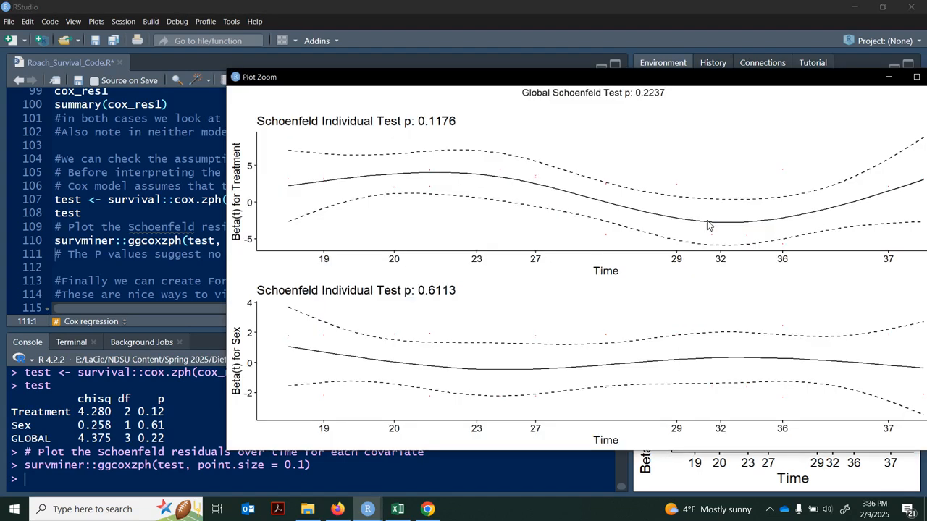
{"action": "left_click_drag", "start_coordinate": [661, 25], "coordinate": [516, 60]}
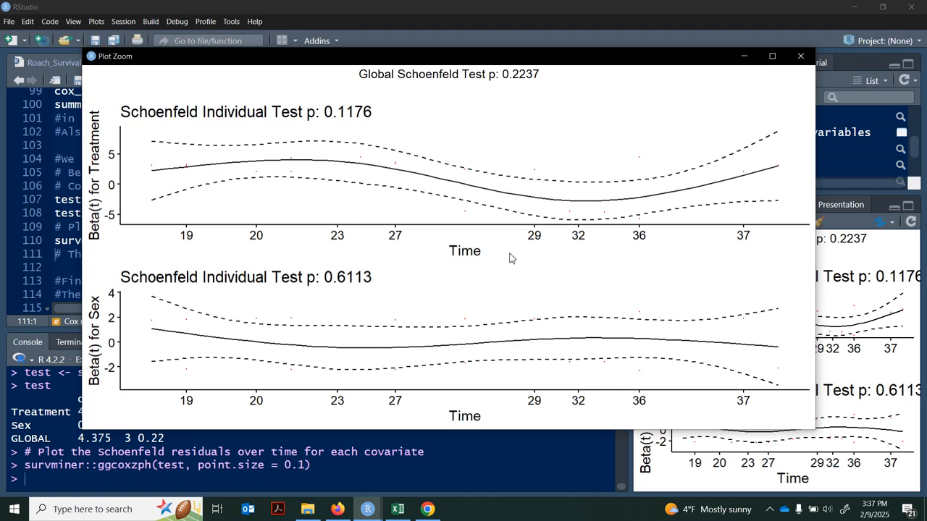
{"action": "left_click", "coordinate": [800, 56]}
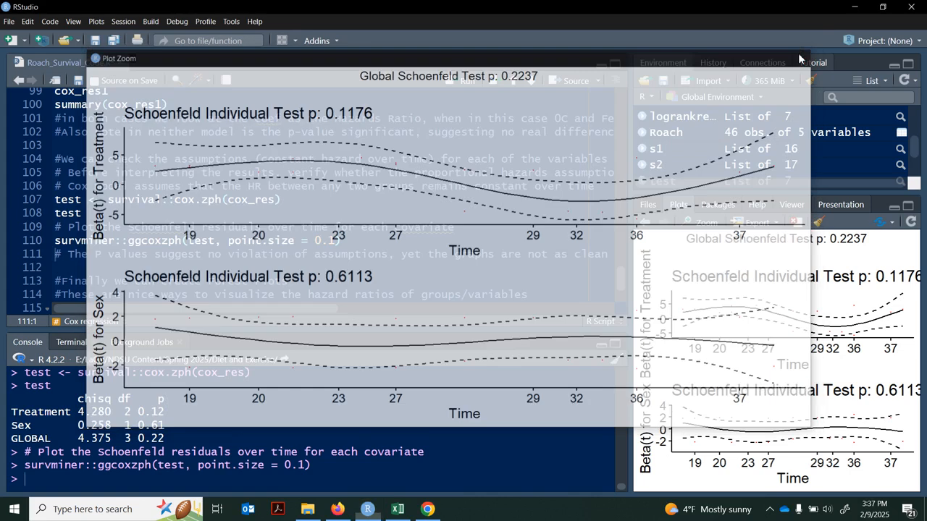
Step: Set point.size to 0.5 in the survminer::ggcoxzph call
{"action": "left_click", "coordinate": [336, 229]}
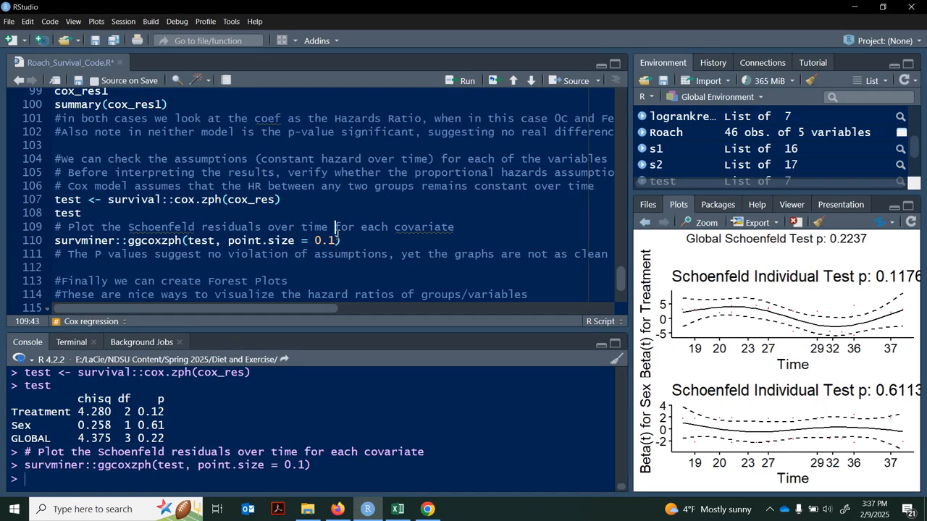
{"action": "left_click", "coordinate": [335, 240]}
{"action": "key", "text": "BackSpace"}
{"action": "type", "text": "5"}
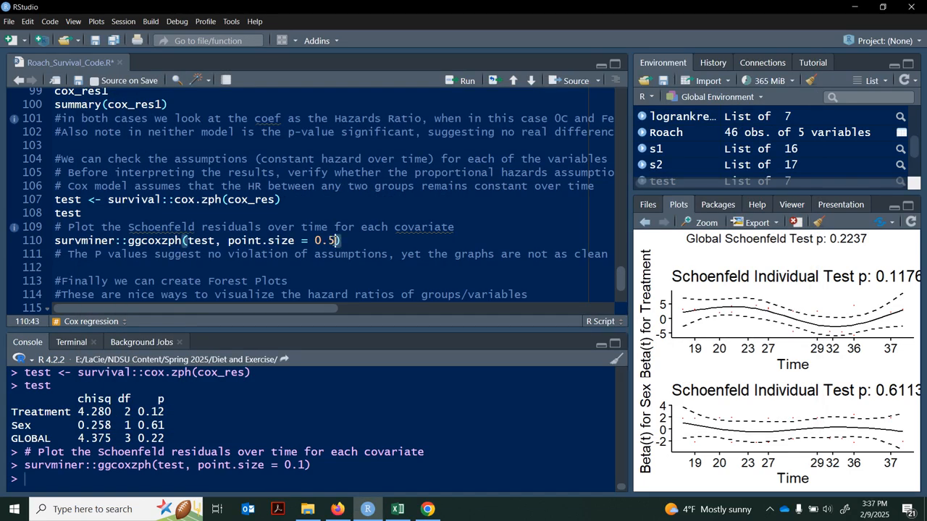
Step: Replot the Schoenfeld residuals with the ggcoxzph call at point.size = 0.5, inspect the plot enlarged, and close the enlarged view
{"action": "key", "text": "ctrl+Return"}
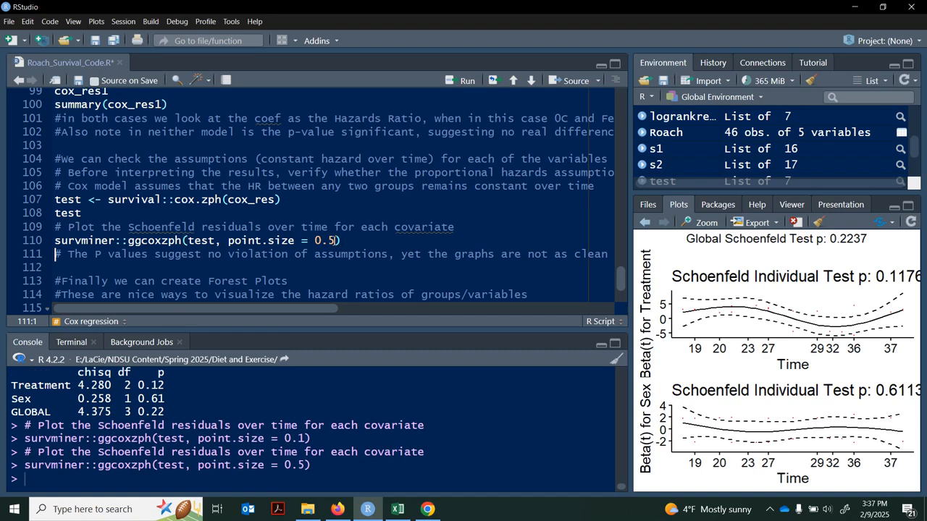
{"action": "left_click", "coordinate": [709, 223]}
{"action": "left_click", "coordinate": [762, 76]}
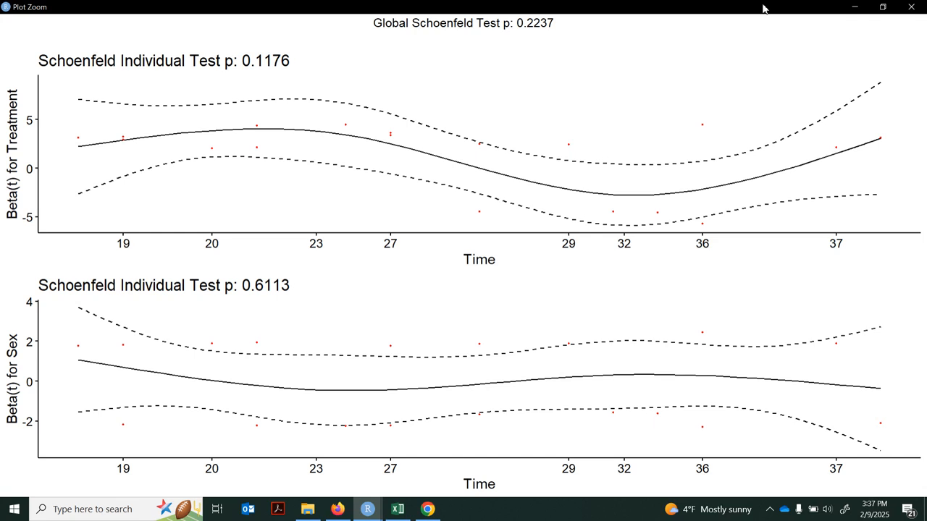
{"action": "left_click", "coordinate": [919, 7]}
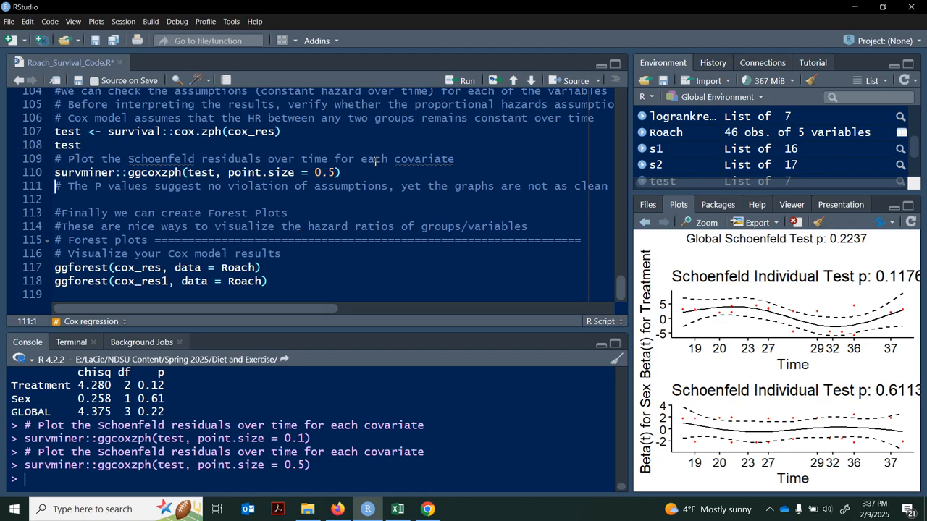
Step: Create the forest plot of cox_res with ggforest on the Roach data, examine its hazard ratios enlarged, and close the enlarged view
{"action": "left_click", "coordinate": [268, 268]}
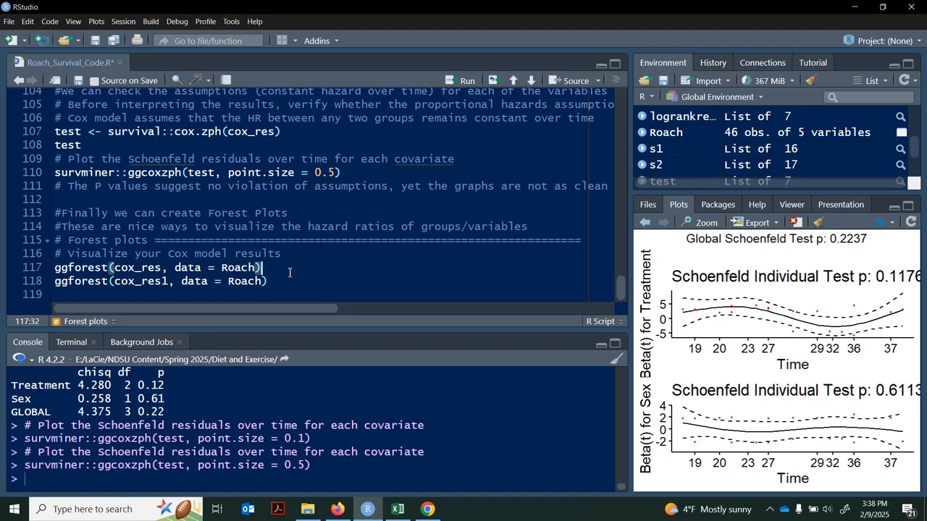
{"action": "key", "text": "ctrl+Return"}
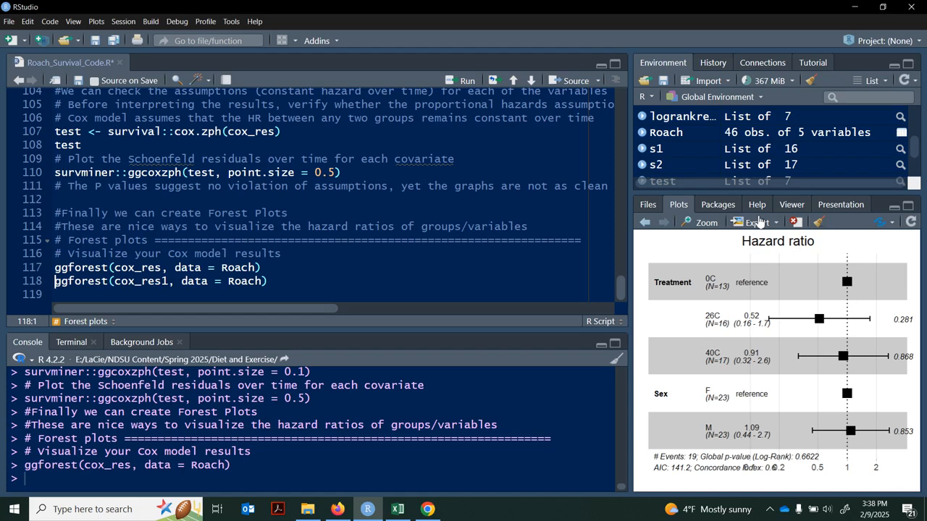
{"action": "left_click", "coordinate": [709, 226]}
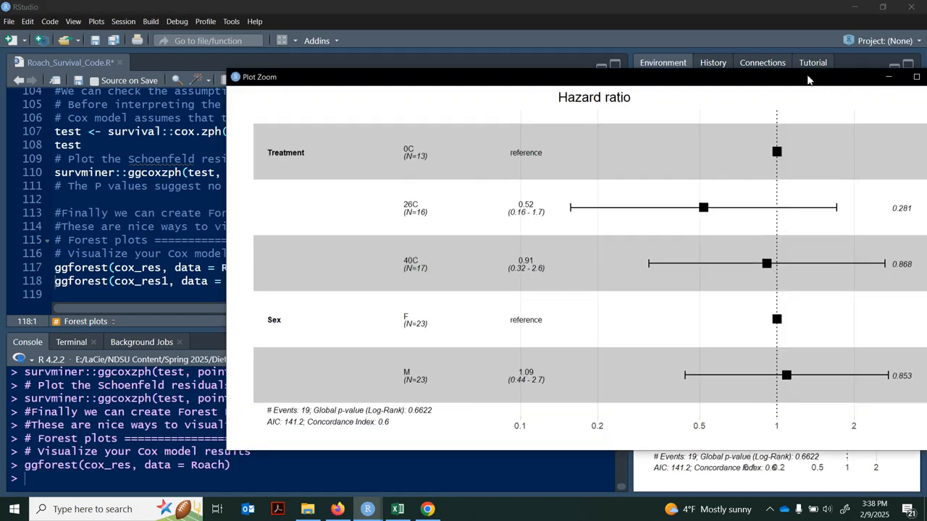
{"action": "double_click", "coordinate": [802, 80]}
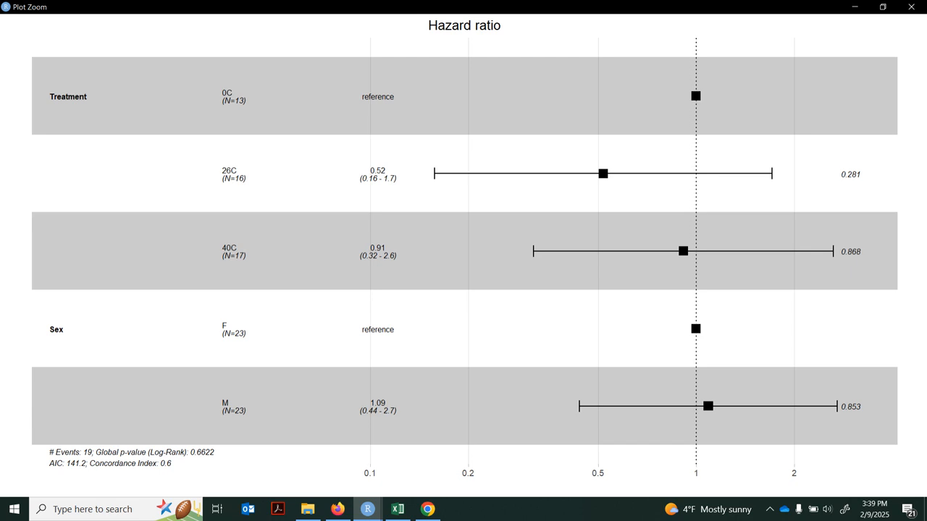
{"action": "left_click", "coordinate": [911, 6]}
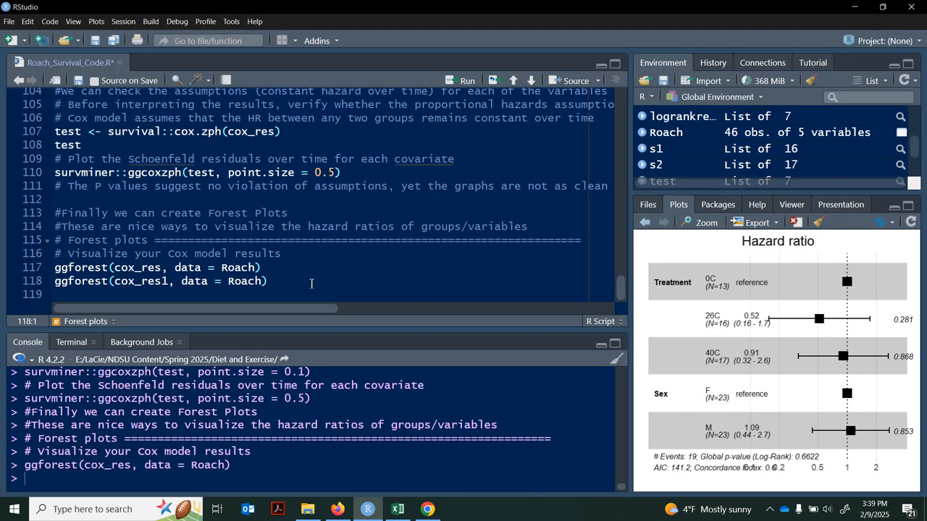
Step: Create the forest plot of cox_res1 with ggforest on the Roach data, examine it full screen, and close the enlarged view
{"action": "left_click", "coordinate": [285, 282]}
{"action": "key", "text": "ctrl+Return"}
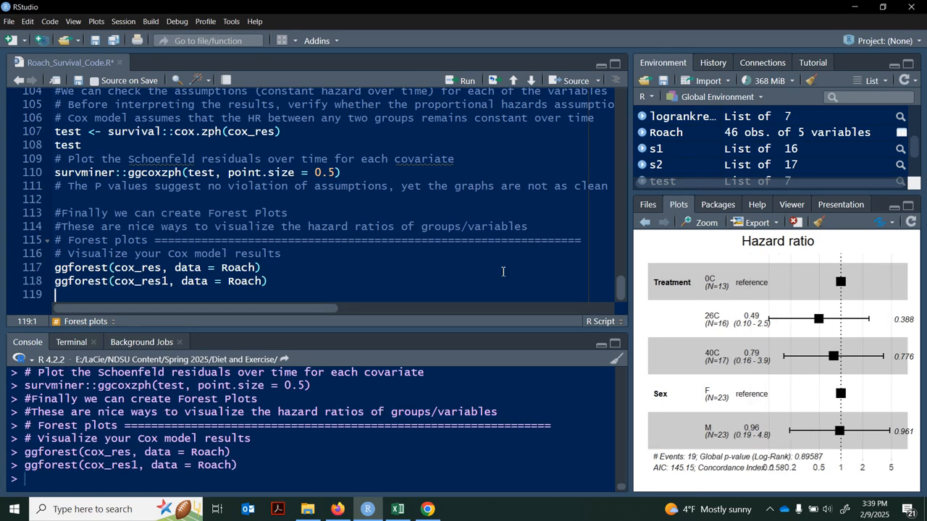
{"action": "left_click", "coordinate": [714, 223]}
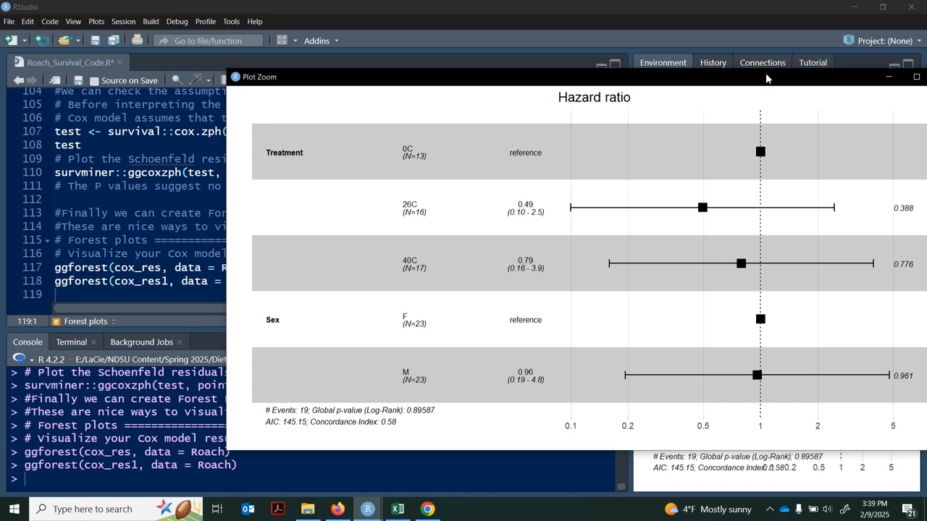
{"action": "left_click_drag", "start_coordinate": [766, 80], "coordinate": [624, 60]}
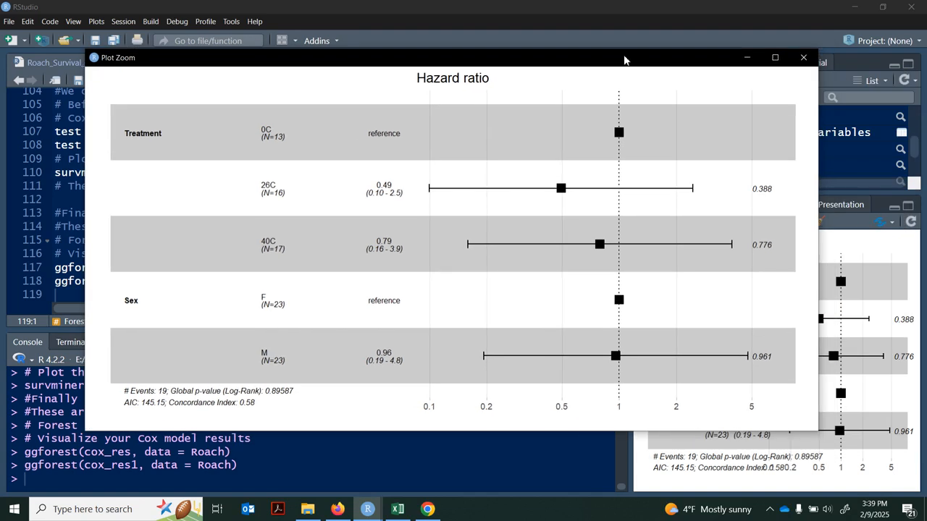
{"action": "left_click", "coordinate": [773, 60]}
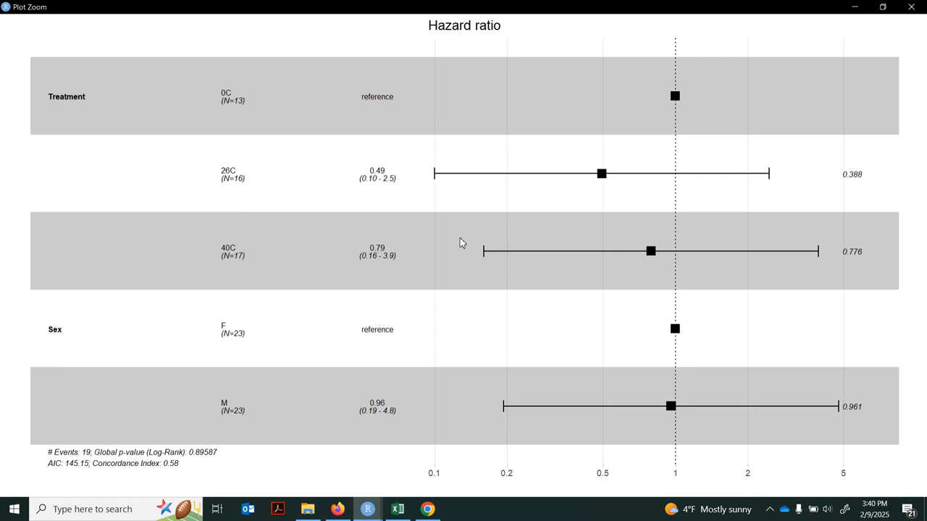
{"action": "left_click", "coordinate": [909, 8]}
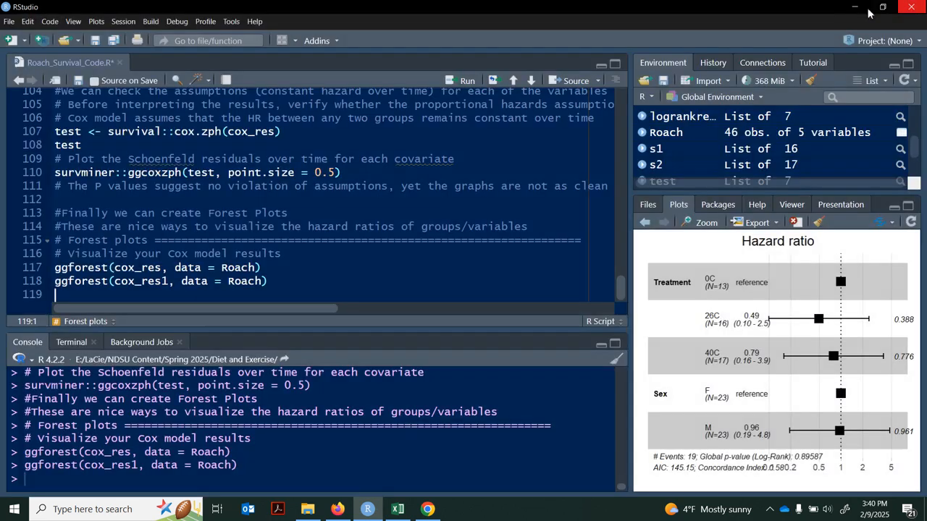
{"action": "left_click", "coordinate": [854, 7]}
{"action": "left_click", "coordinate": [770, 509]}
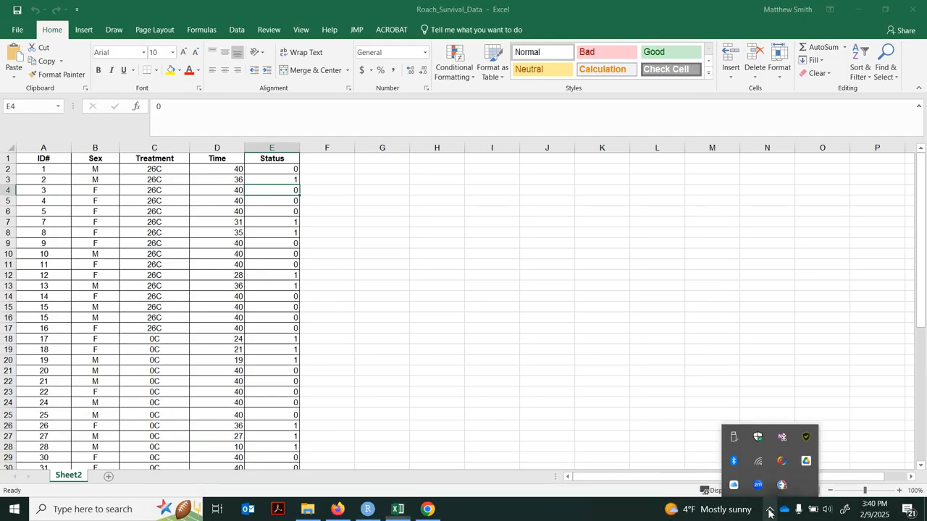
{"action": "left_click", "coordinate": [784, 464]}
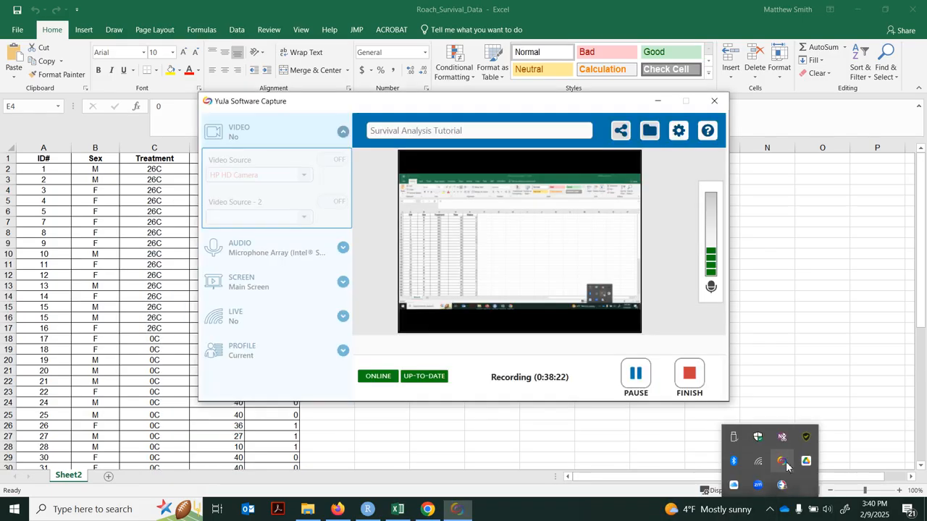